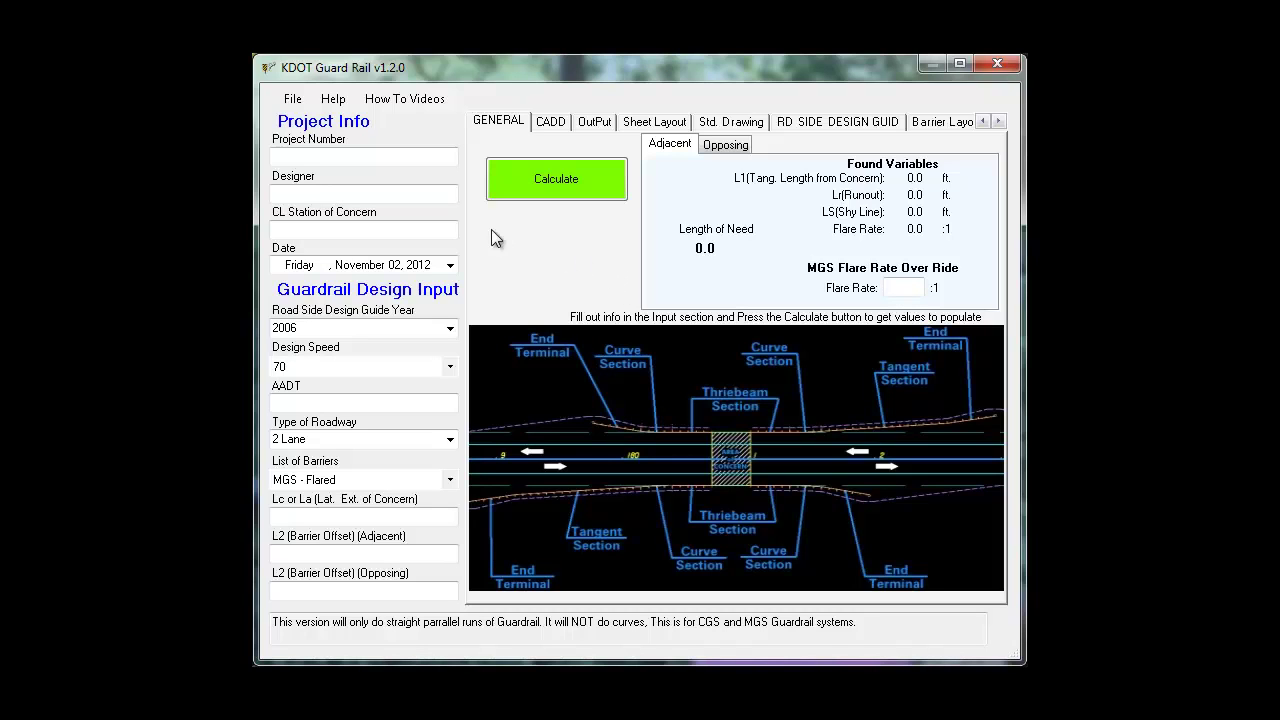
# Set the Road Side Design Guide Year to 2011, keeping the design speed at 70.
pyautogui.click(348, 195)
pyautogui.click(402, 229)
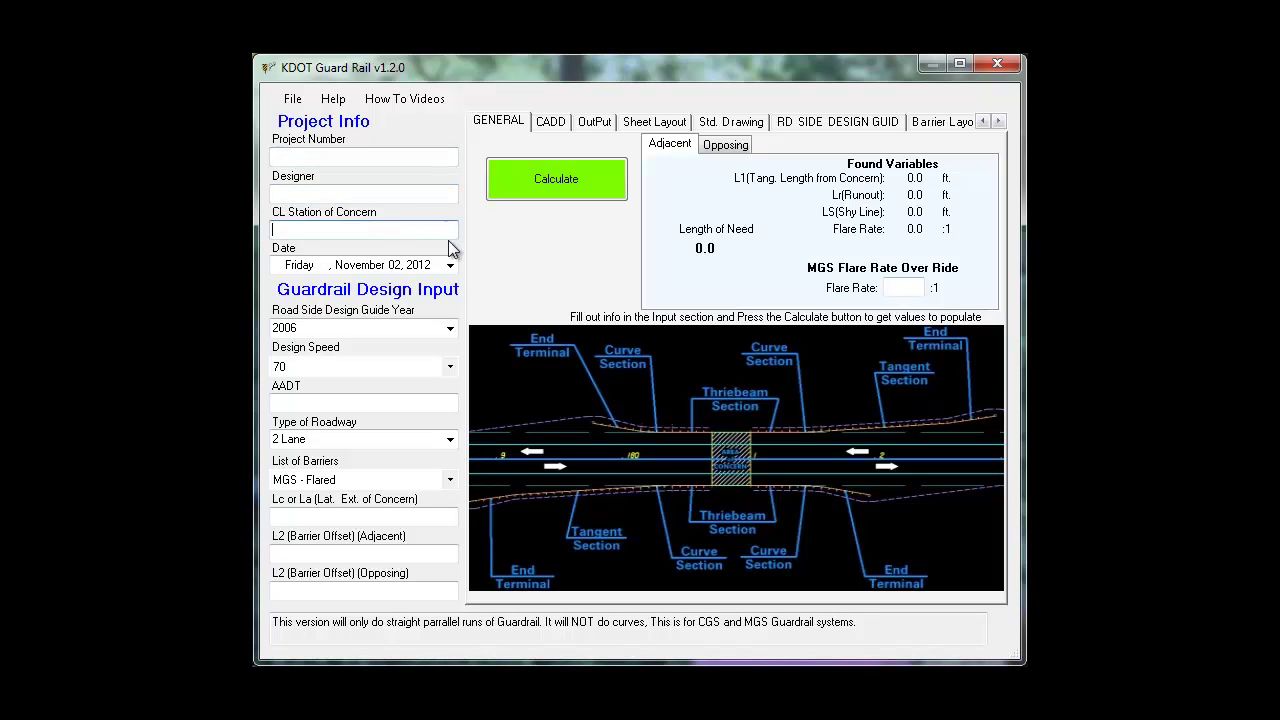
pyautogui.click(449, 327)
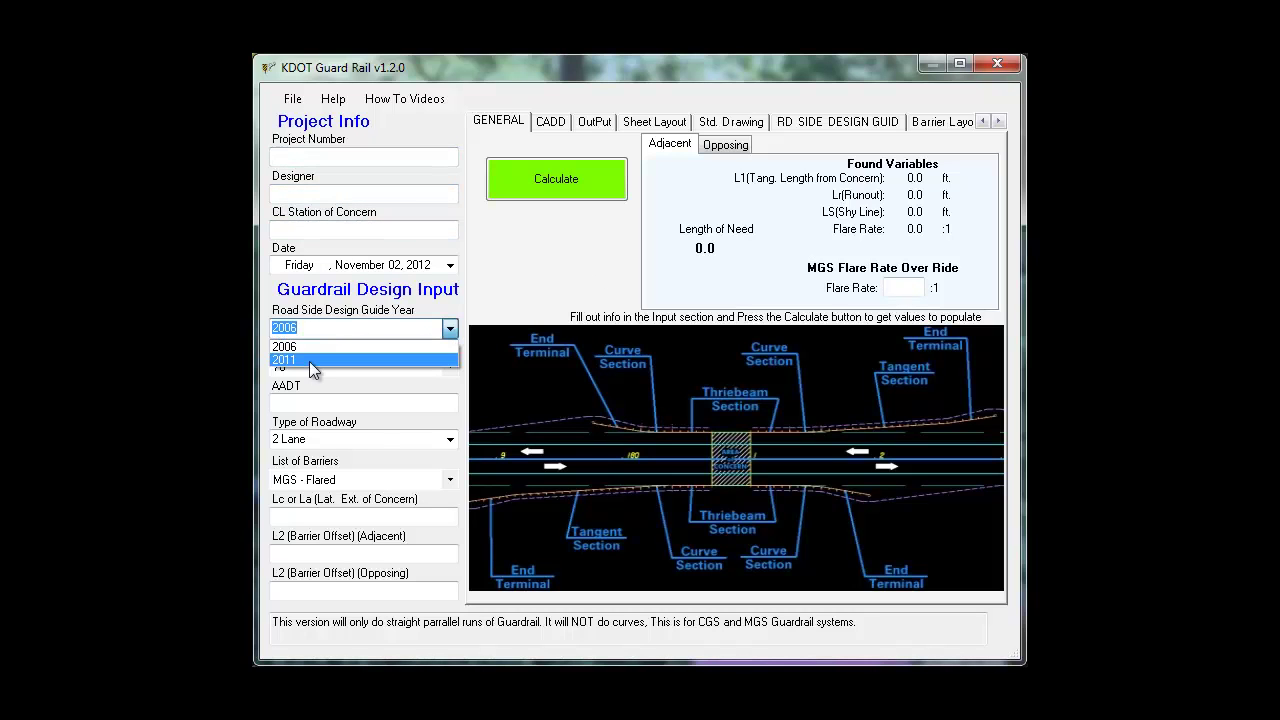
pyautogui.click(309, 361)
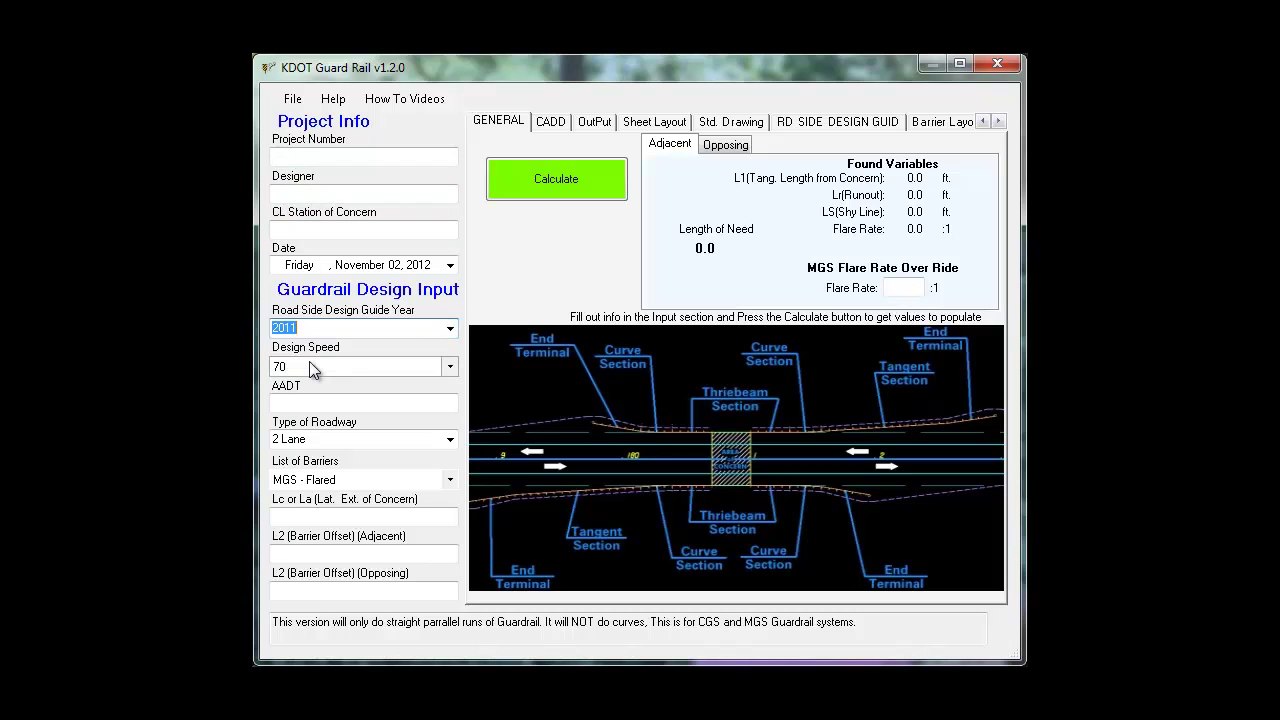
pyautogui.click(430, 366)
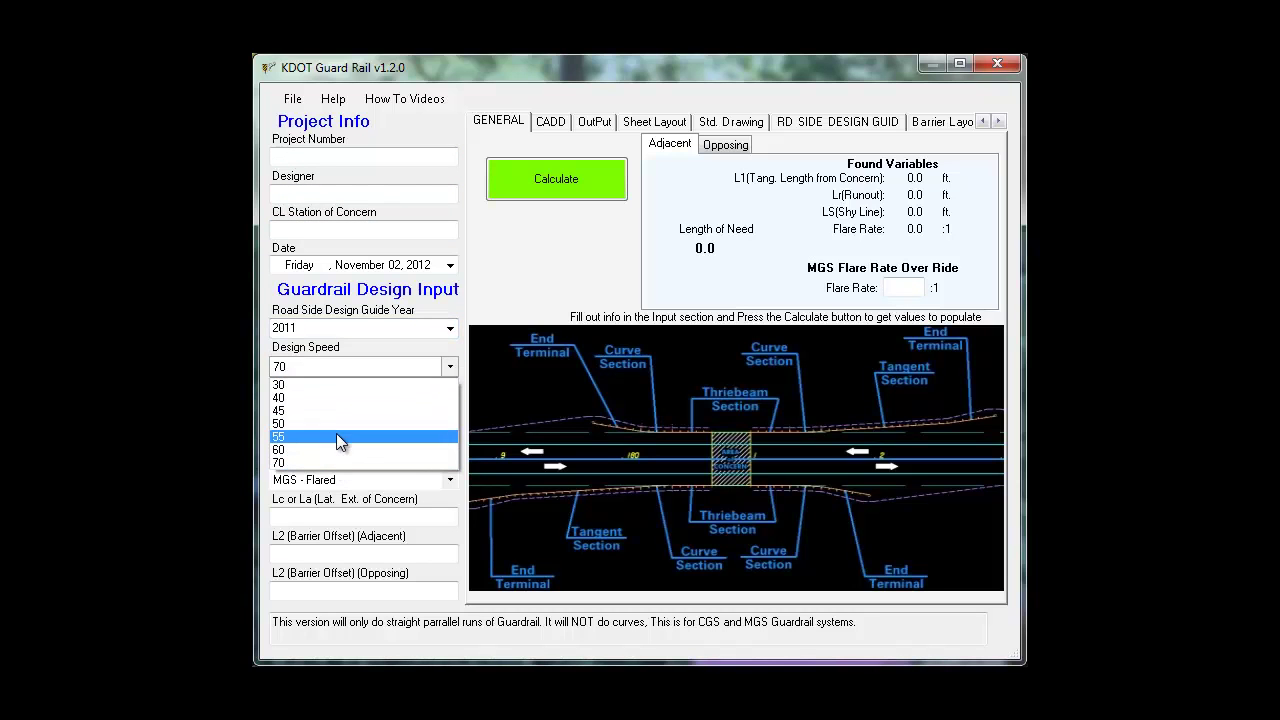
pyautogui.click(431, 341)
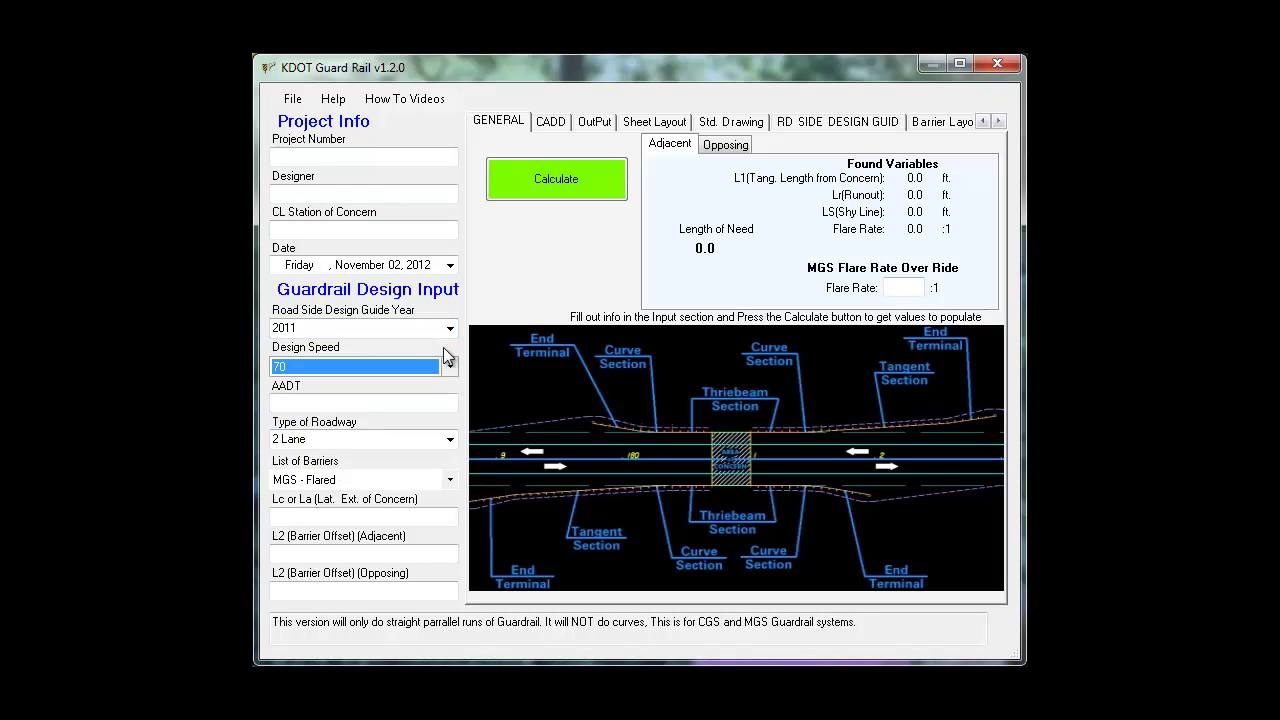
# Set the Type of Roadway to 4 Lane Divided and review barrier types, keeping MGS - Flared.
pyautogui.click(431, 404)
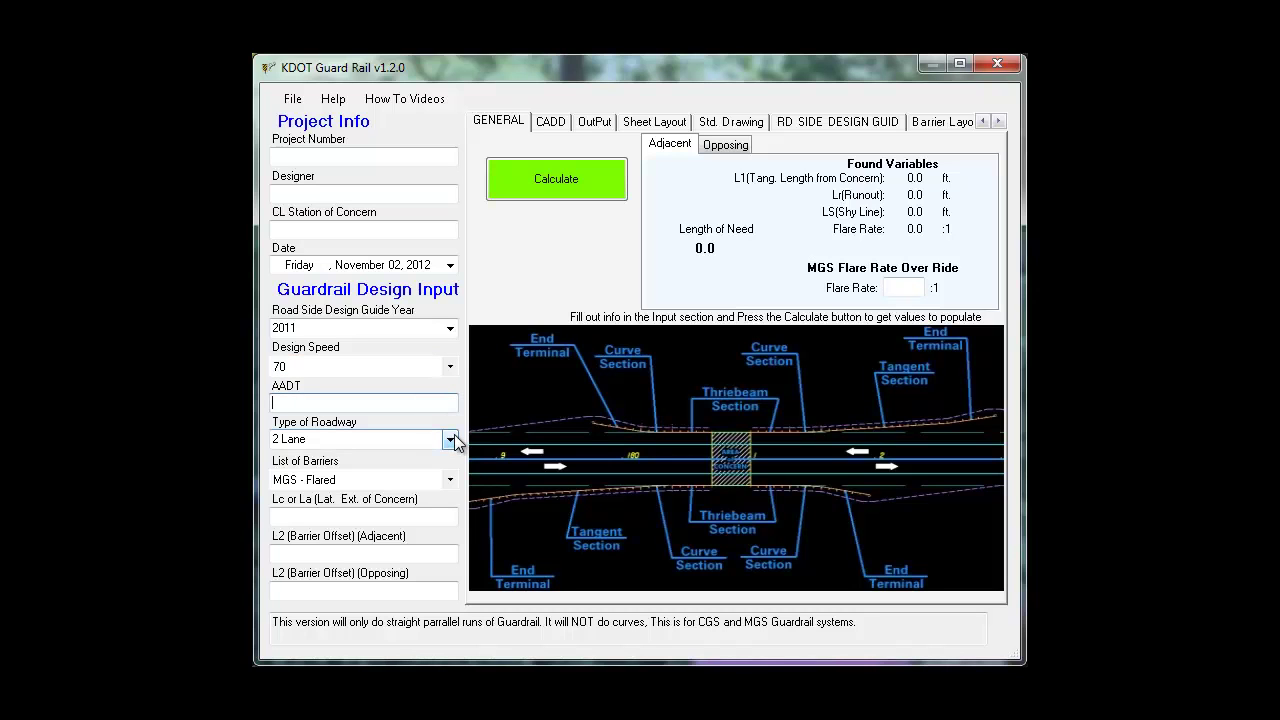
pyautogui.click(452, 441)
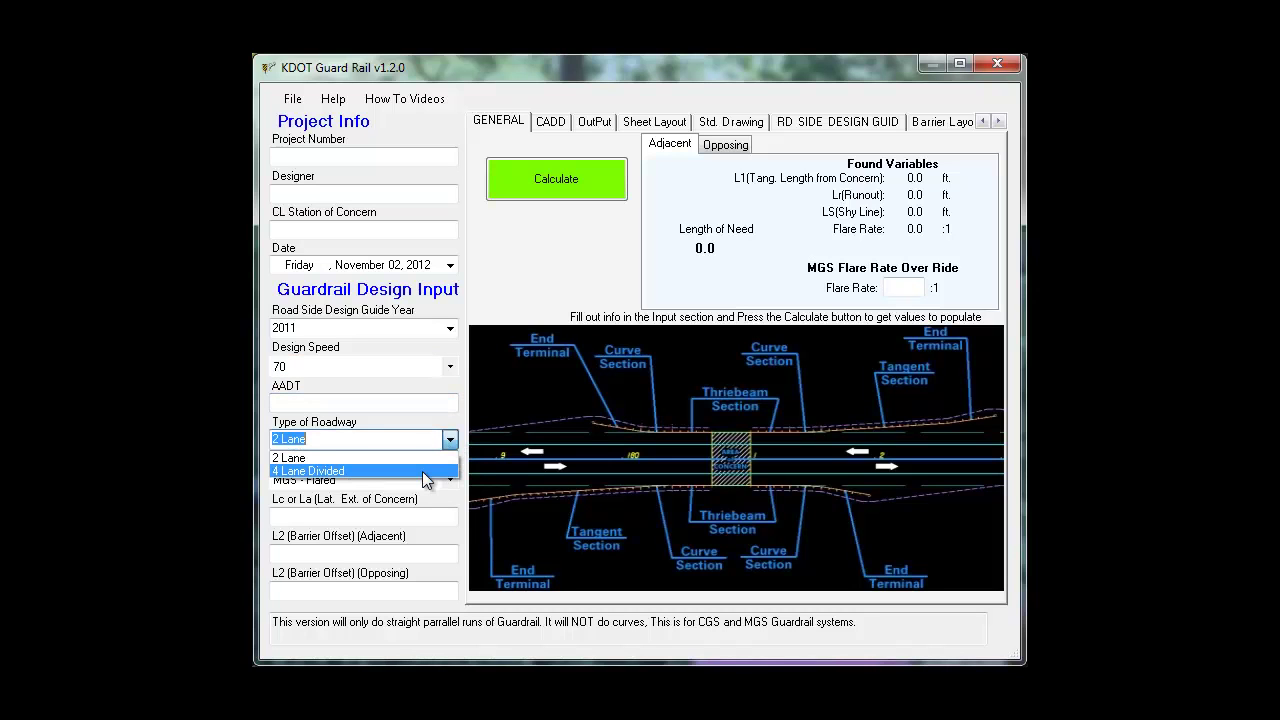
pyautogui.click(424, 480)
pyautogui.click(451, 484)
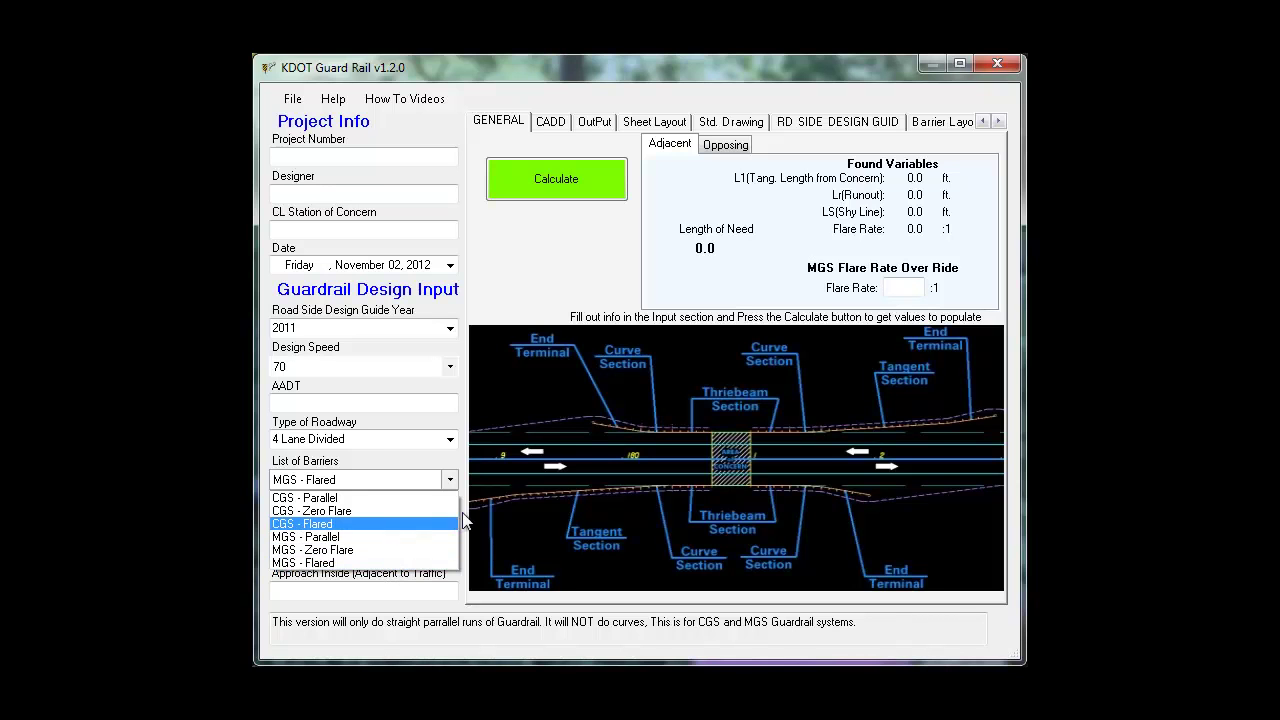
# Keep MGS - Flared and switch the Type of Roadway back to 2 Lane.
pyautogui.click(456, 478)
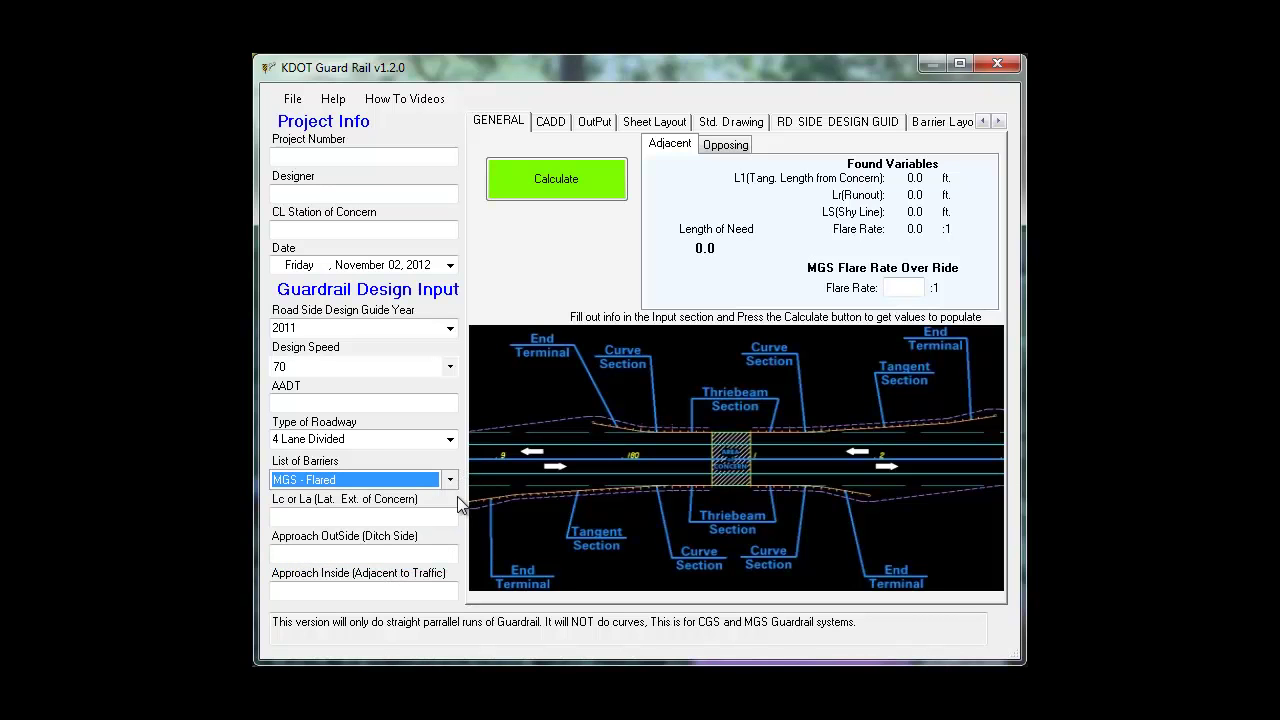
pyautogui.click(403, 517)
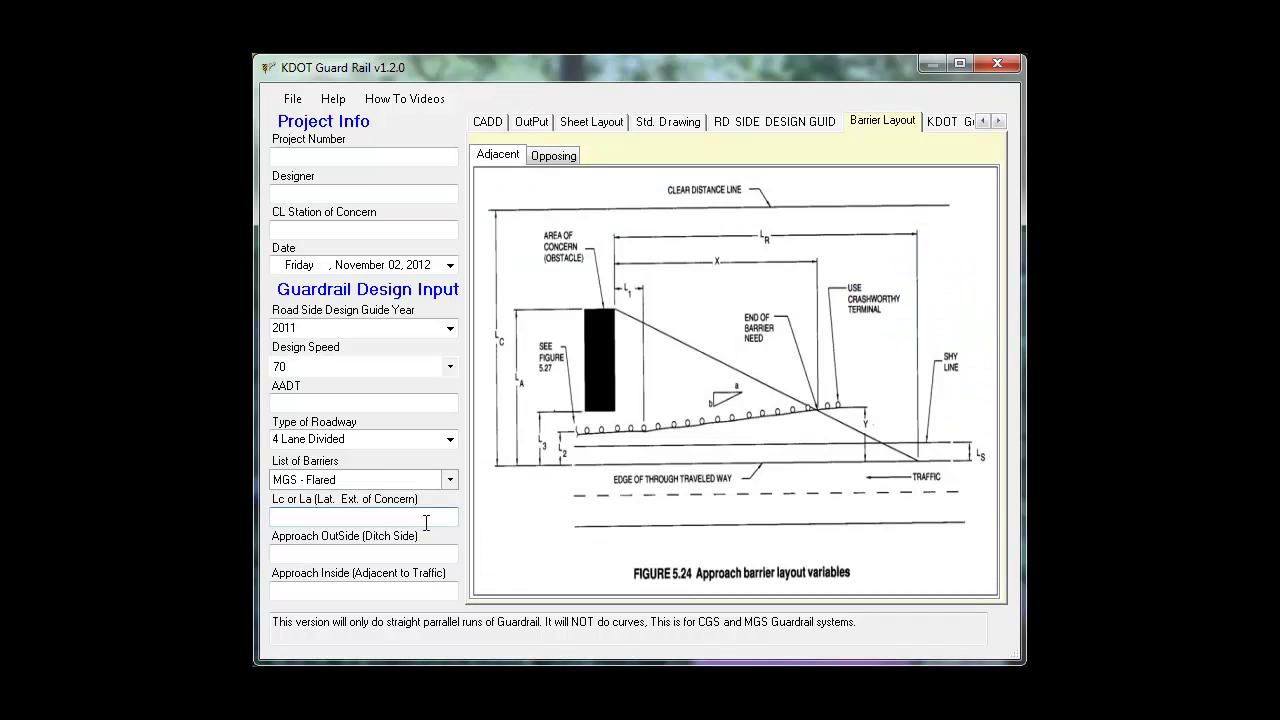
pyautogui.click(365, 549)
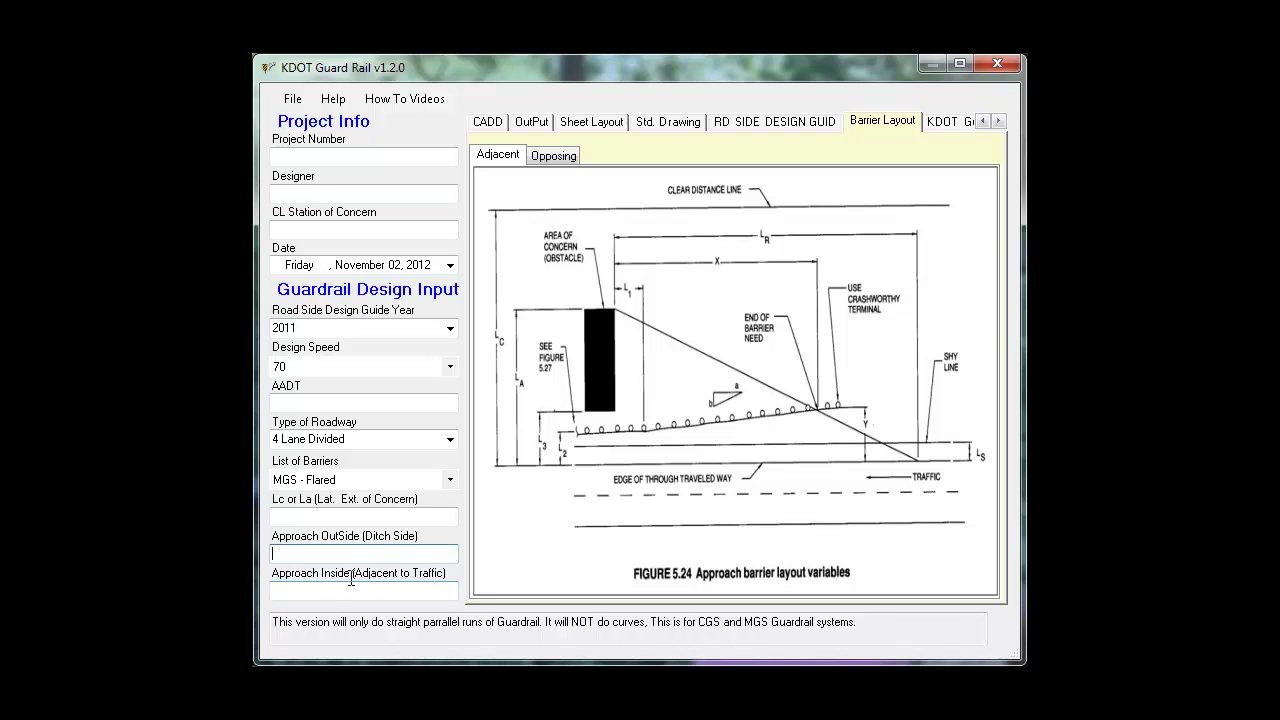
pyautogui.click(452, 442)
pyautogui.click(320, 455)
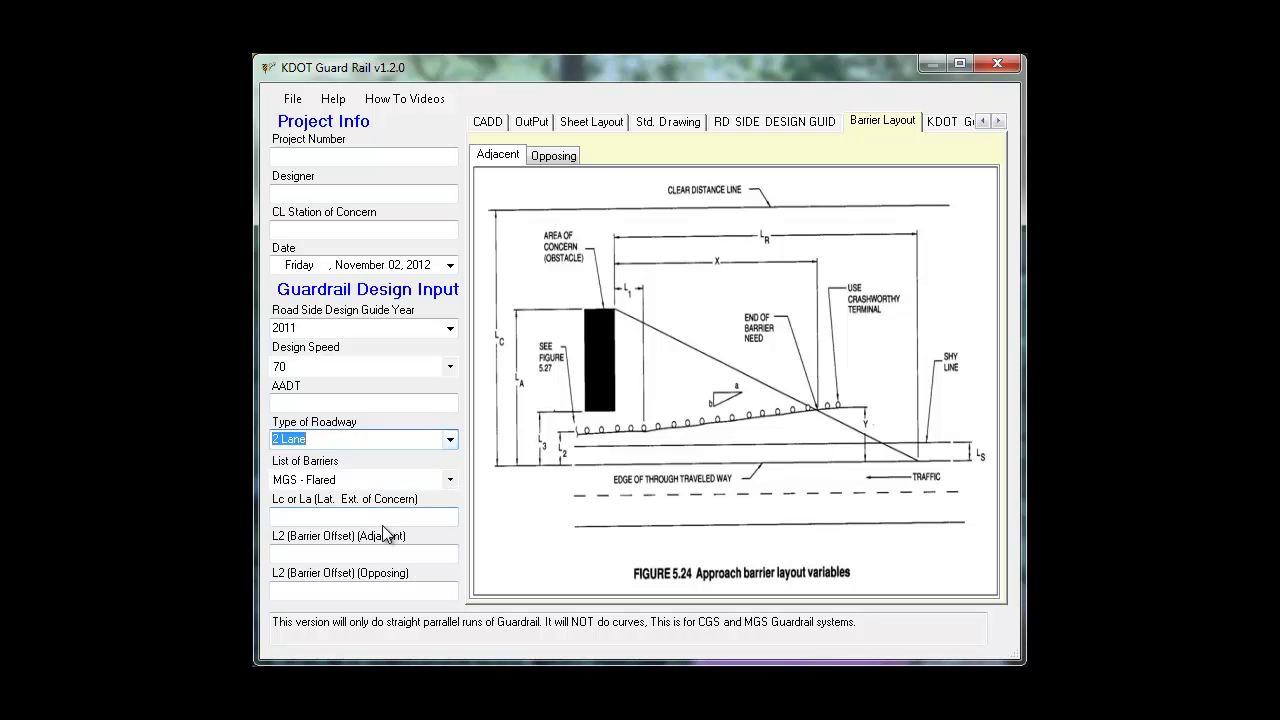
# Check the lateral extent and restored adjacent and opposing barrier offset entries, then return to GENERAL.
pyautogui.click(344, 513)
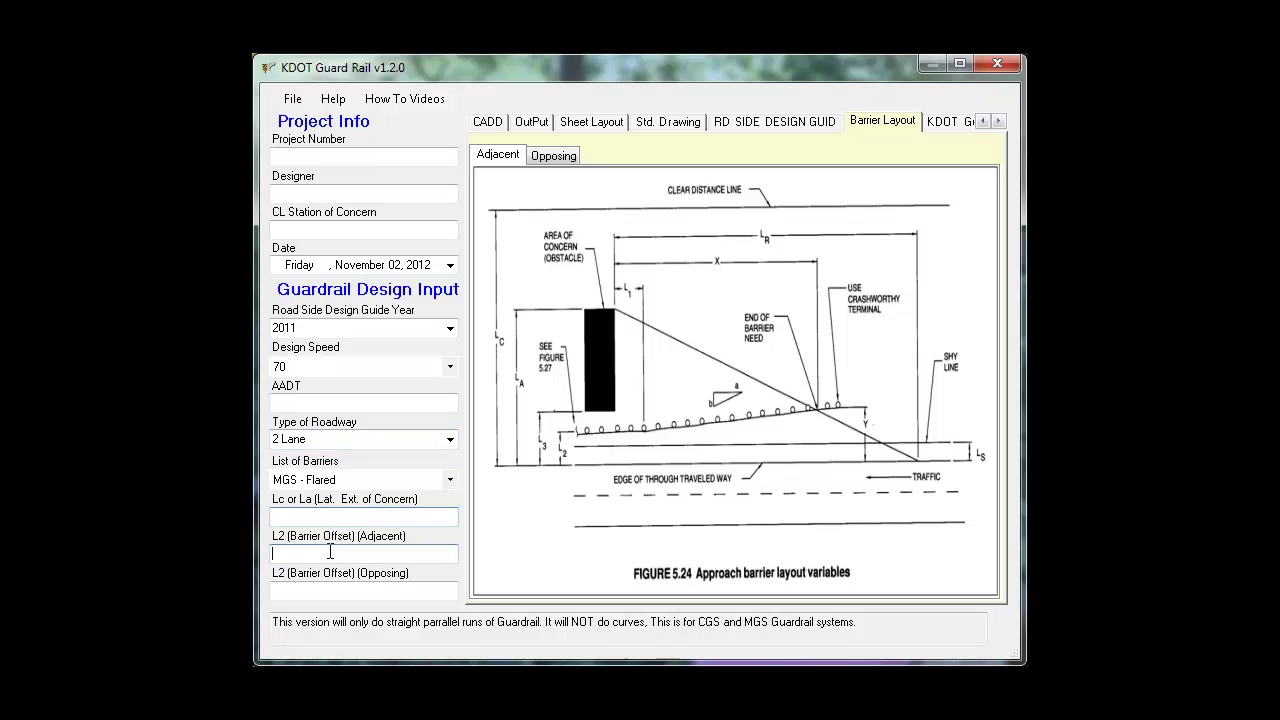
pyautogui.click(331, 550)
pyautogui.click(374, 590)
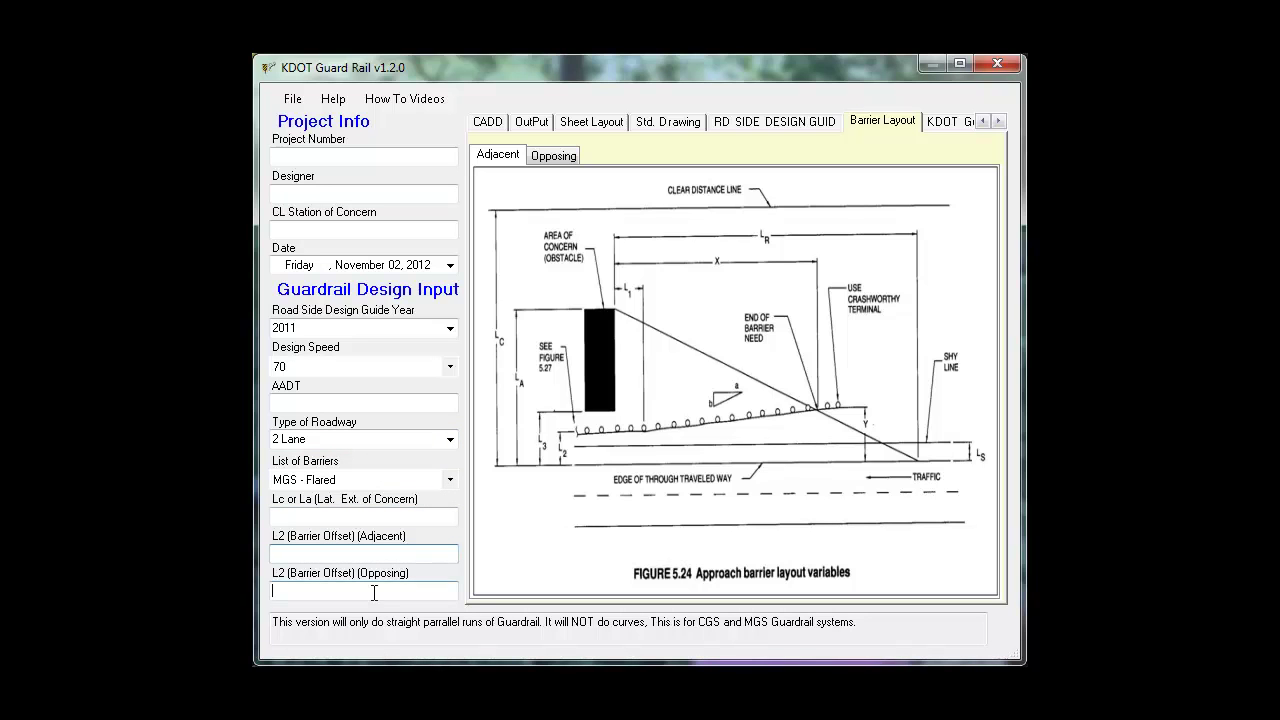
pyautogui.click(538, 154)
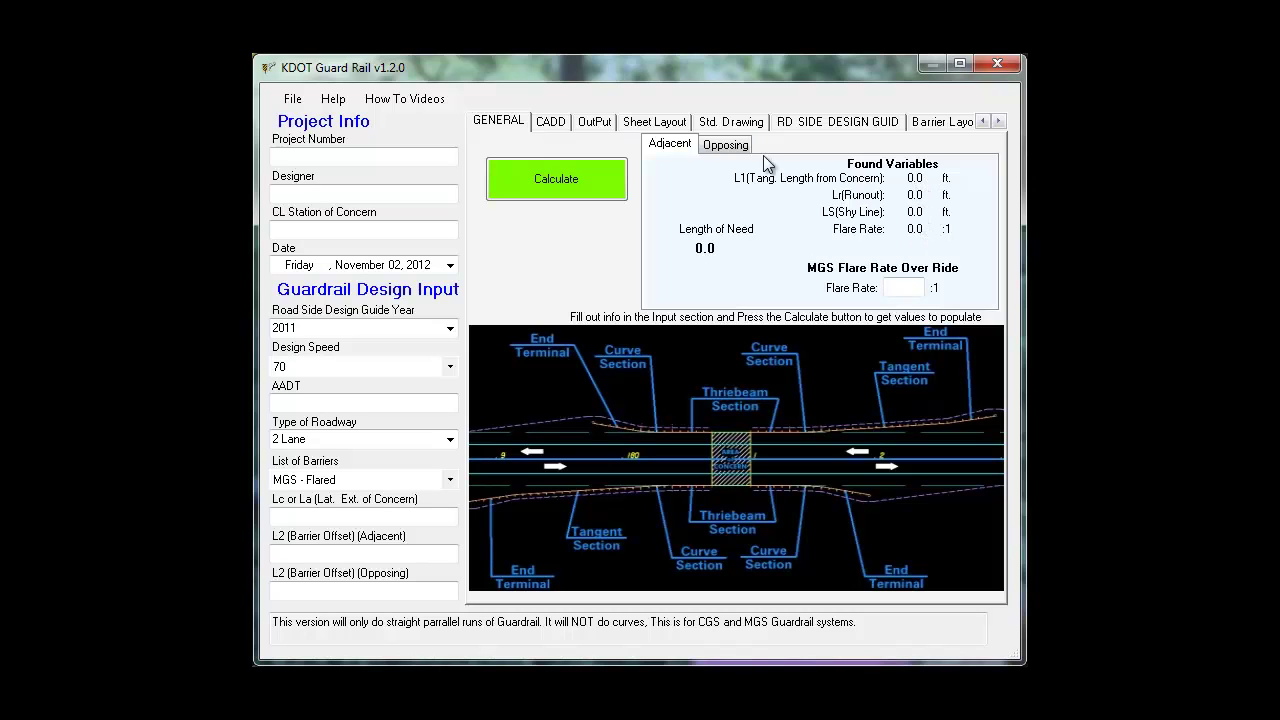
# Switch the Found Variables panel to the Opposing sub-tab, which also shows zero values.
pyautogui.click(726, 145)
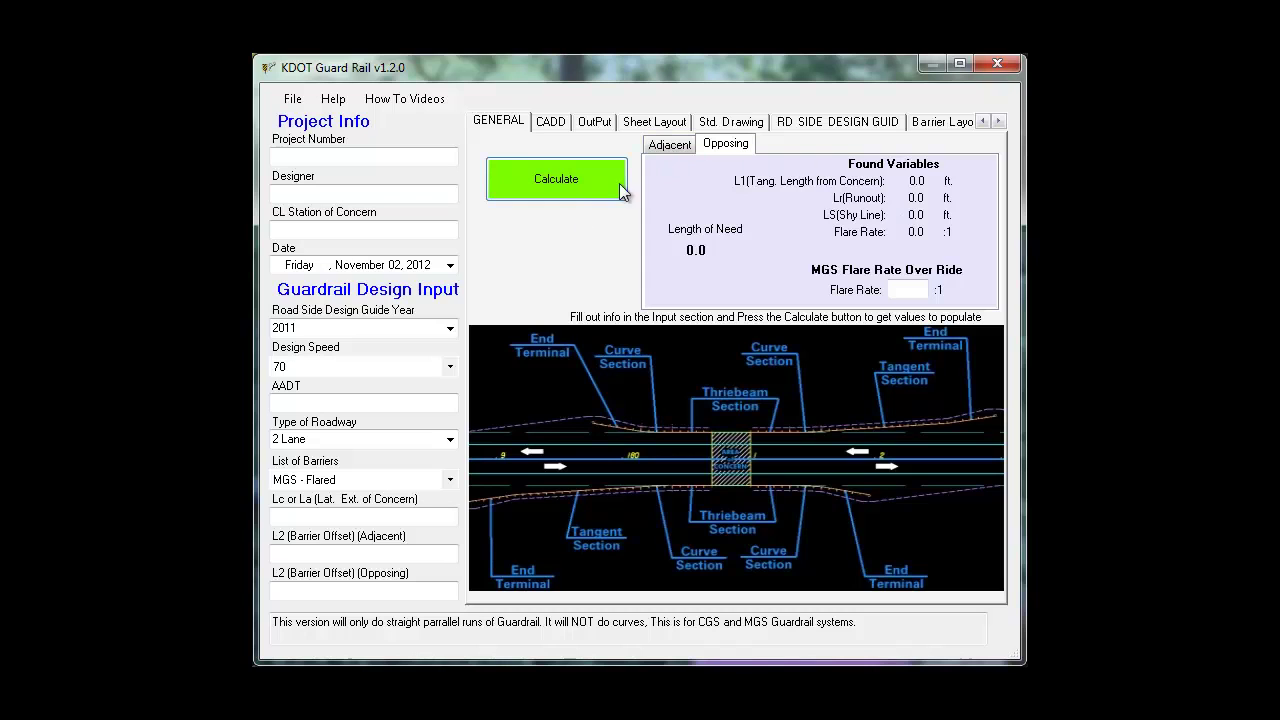
# On the CADD page, draw the area-of-concern diagram in all four orientations.
pyautogui.click(552, 124)
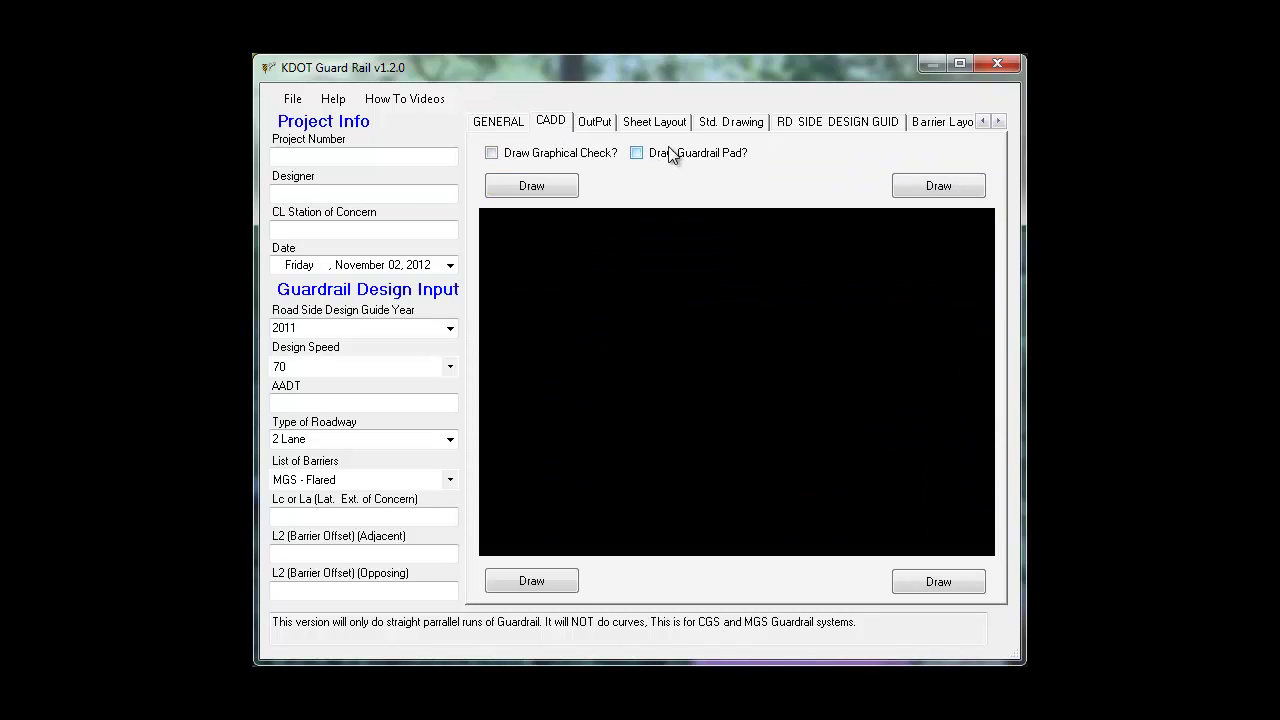
pyautogui.click(558, 186)
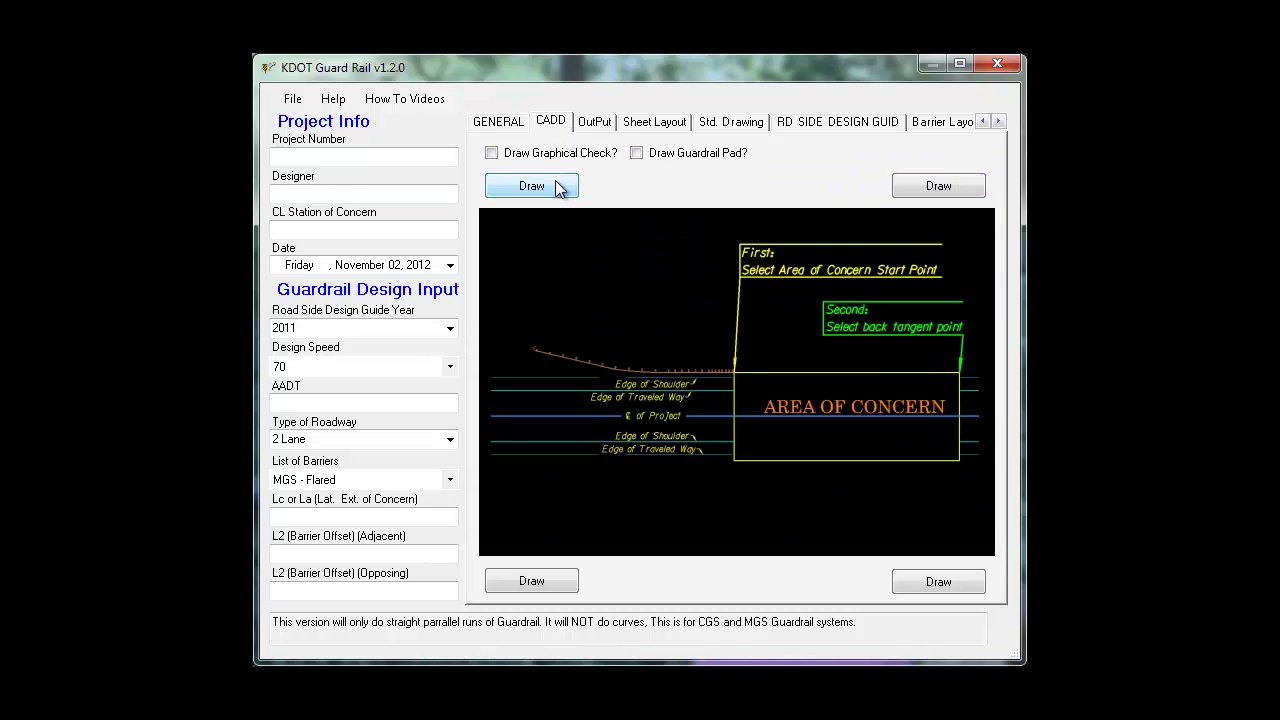
pyautogui.click(924, 190)
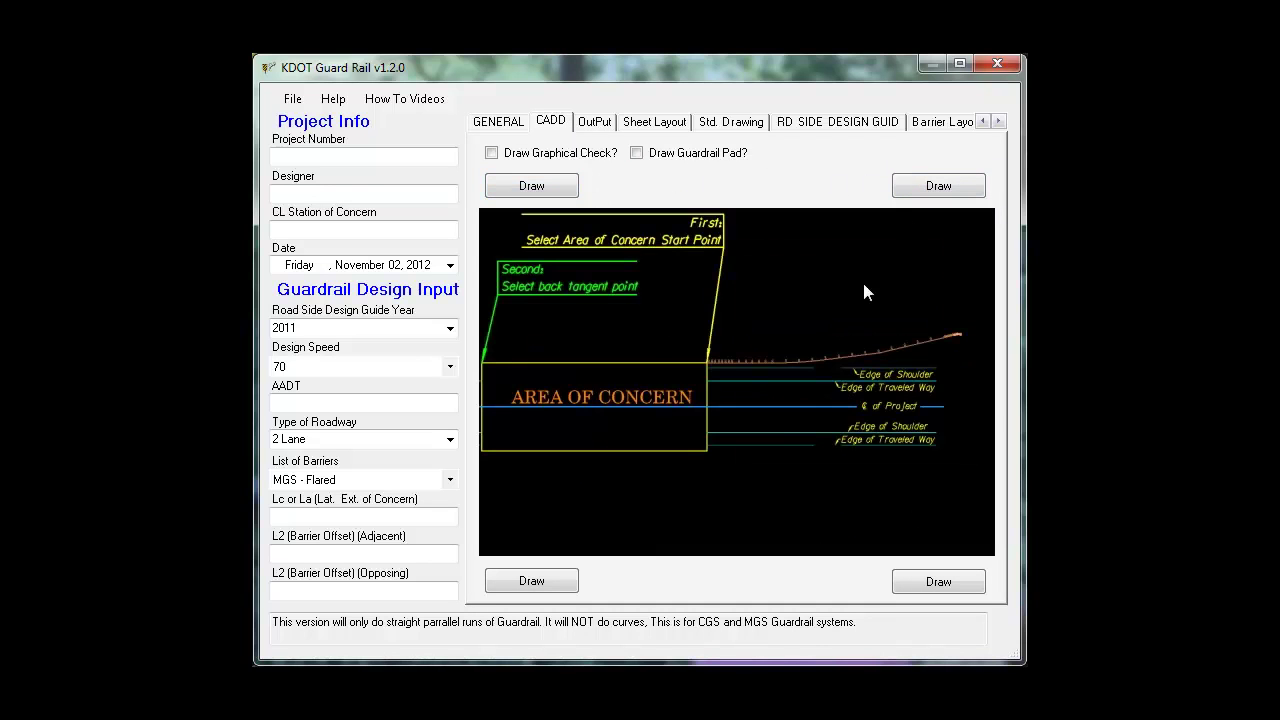
pyautogui.click(567, 579)
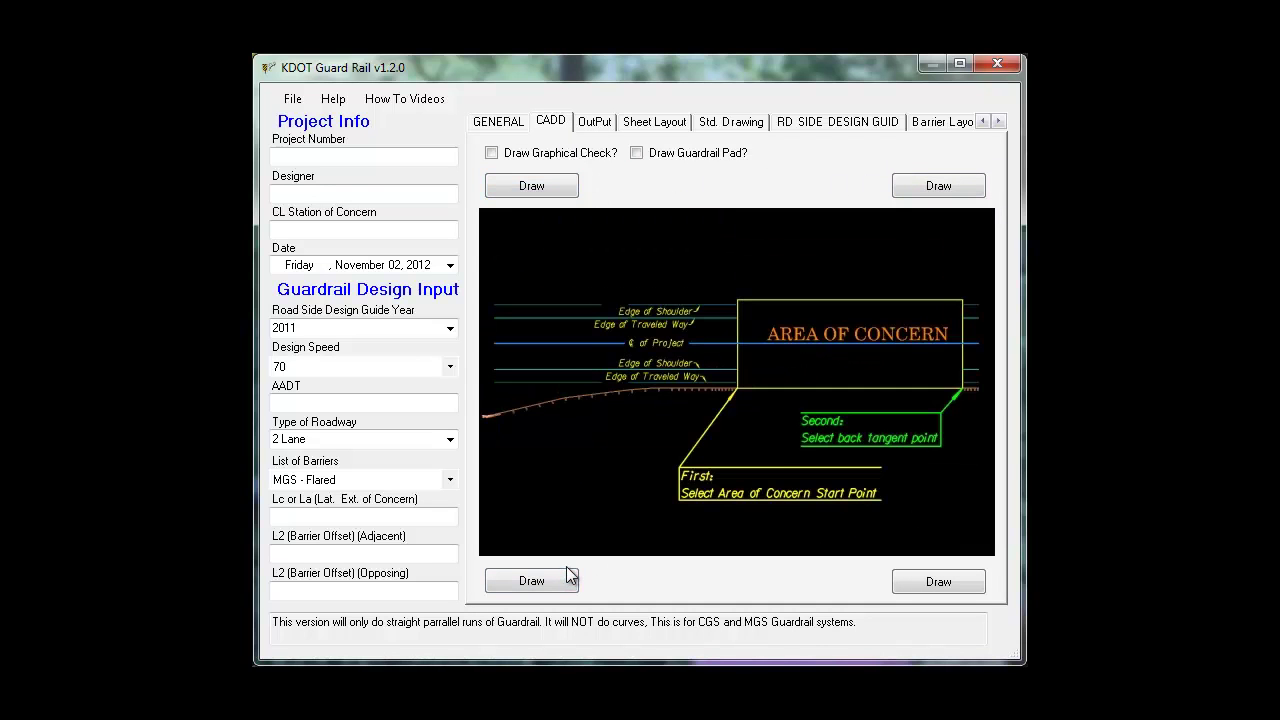
pyautogui.click(942, 583)
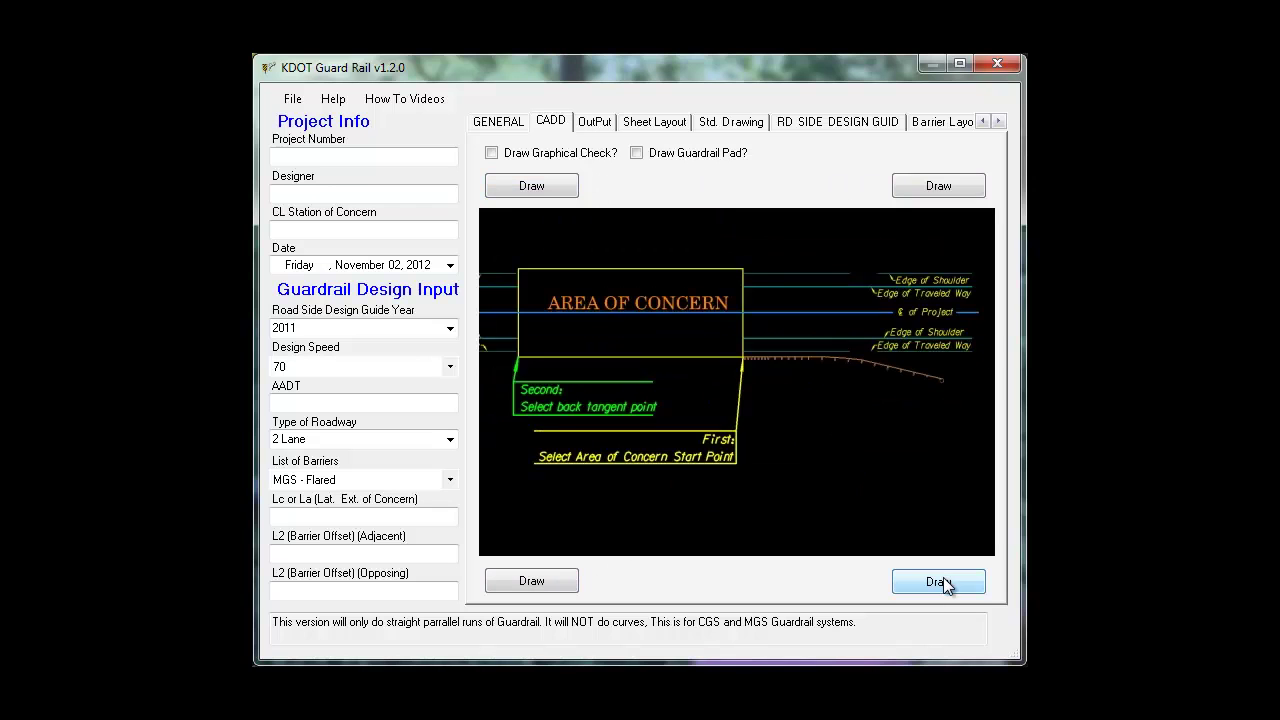
# Show the OutPut page and briefly view Road Memo 05-02 in Chrome before closing it.
pyautogui.click(594, 124)
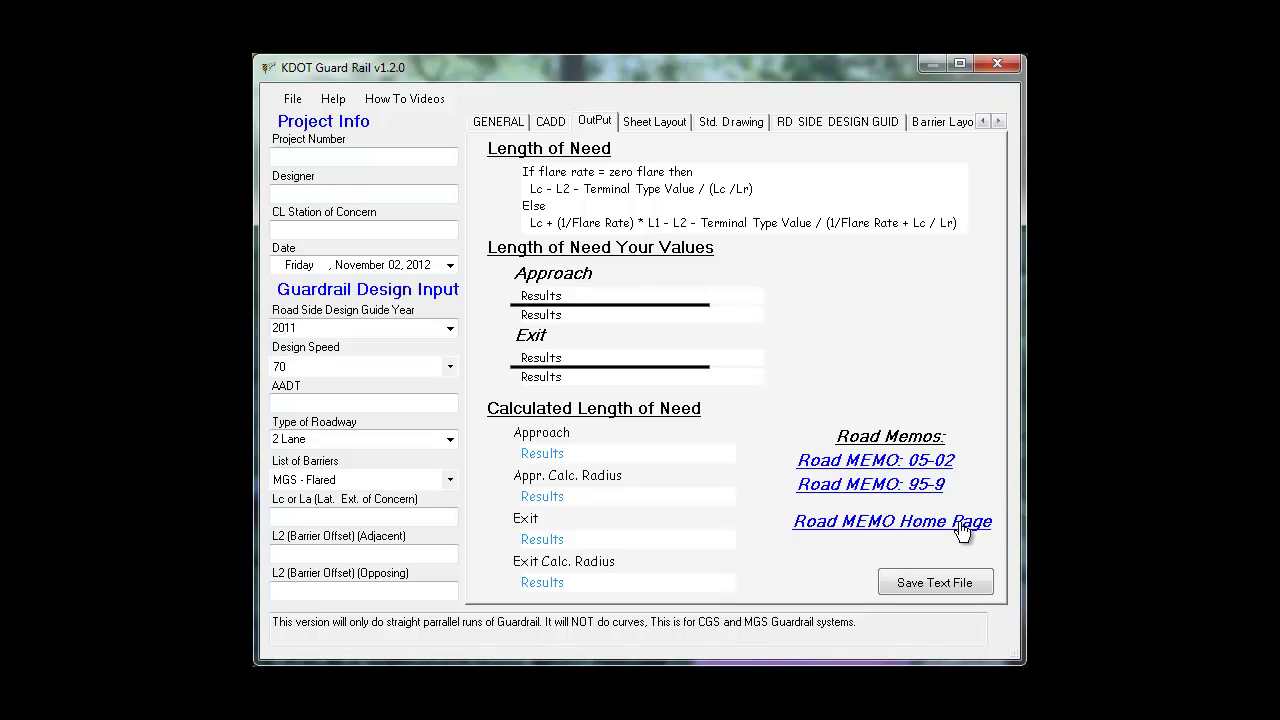
pyautogui.click(929, 462)
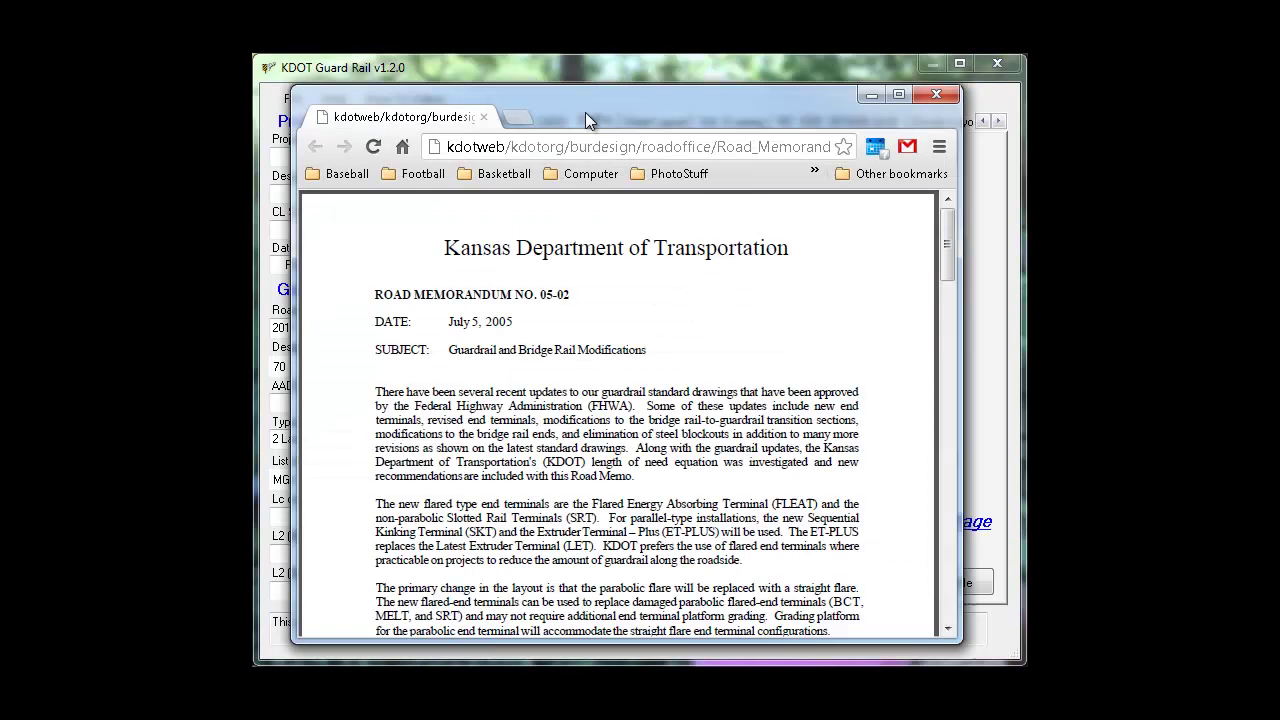
pyautogui.hotkey('ctrl', 'w')
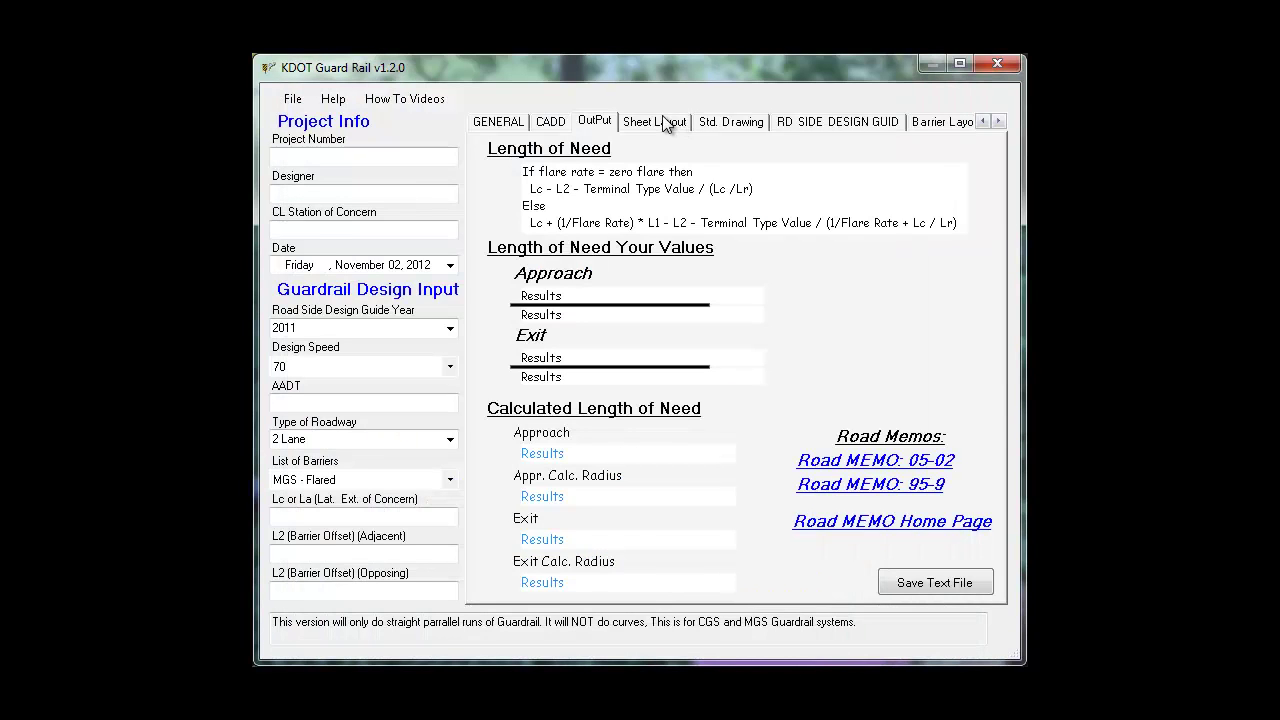
# Change the Sheet Layout What Scale from 10 to 50, passing through 20.
pyautogui.click(664, 128)
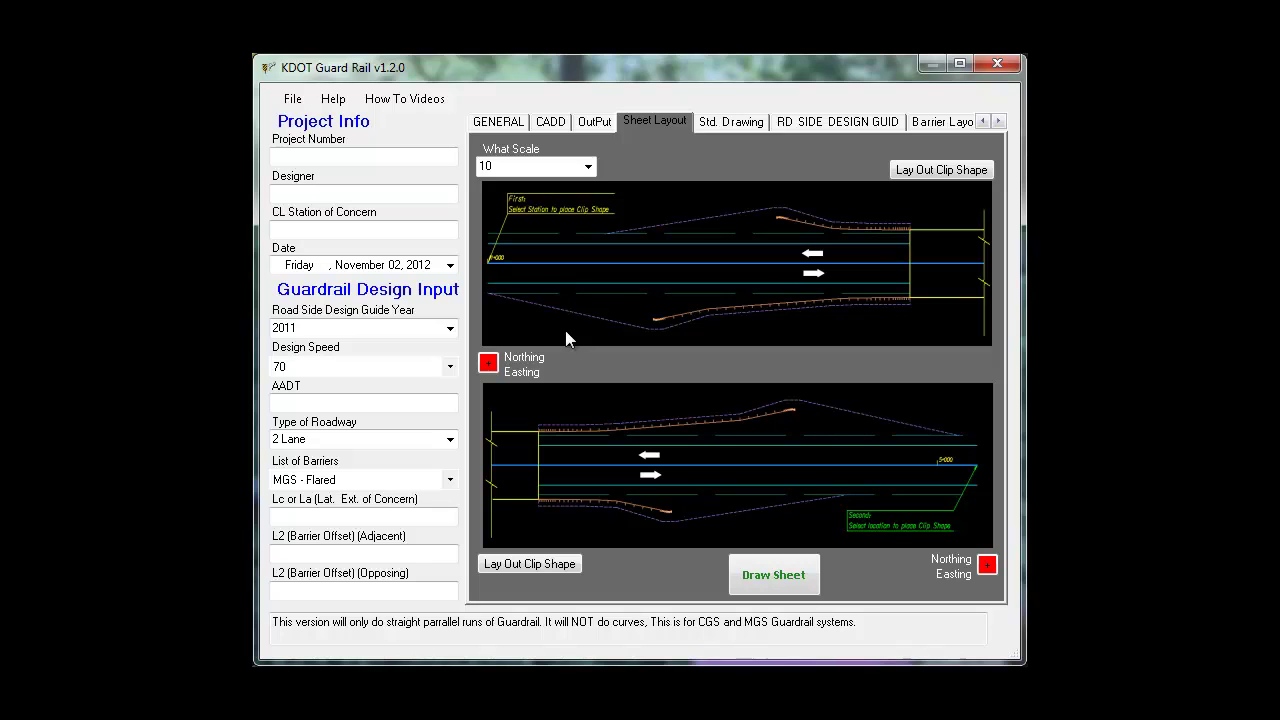
pyautogui.click(588, 166)
pyautogui.click(575, 198)
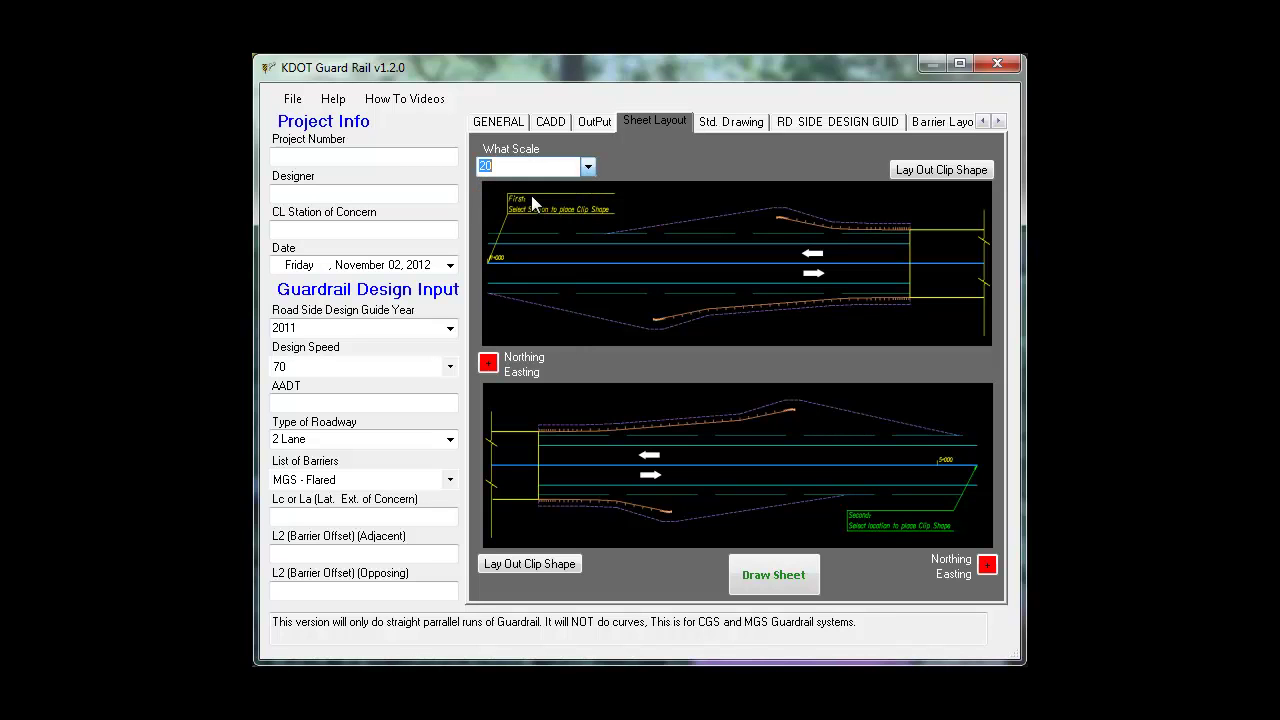
pyautogui.click(588, 168)
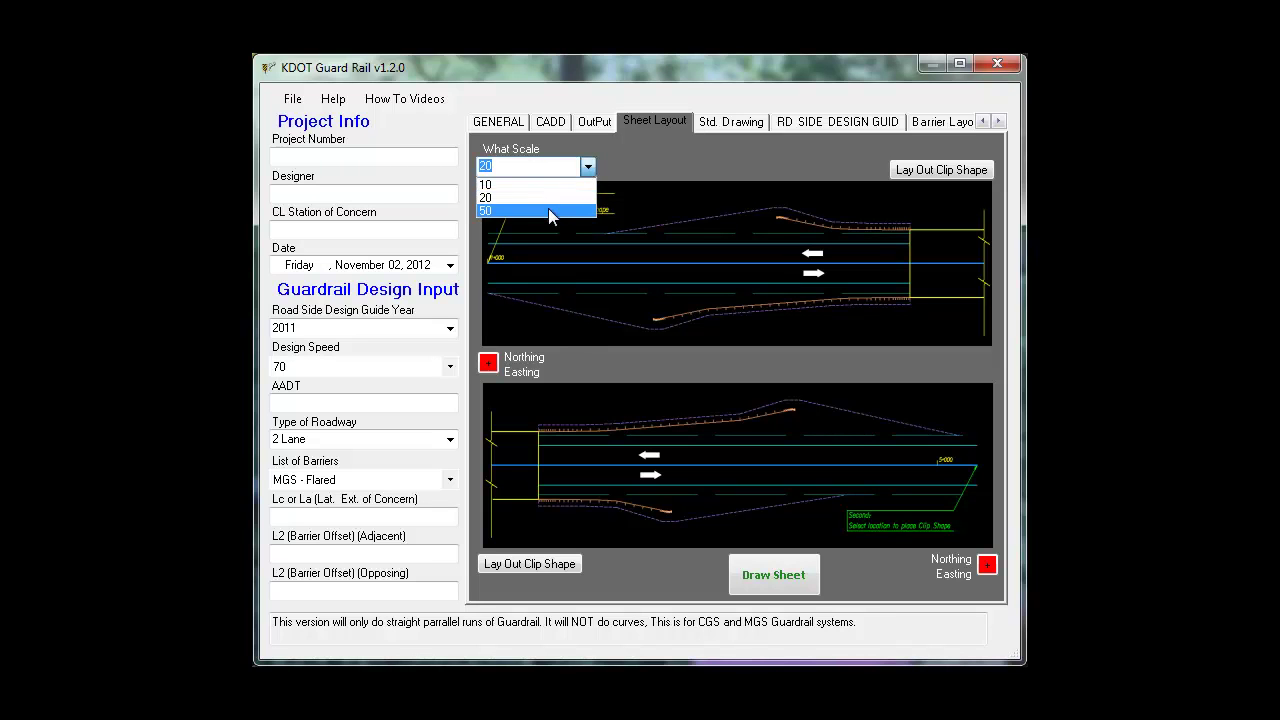
pyautogui.click(550, 208)
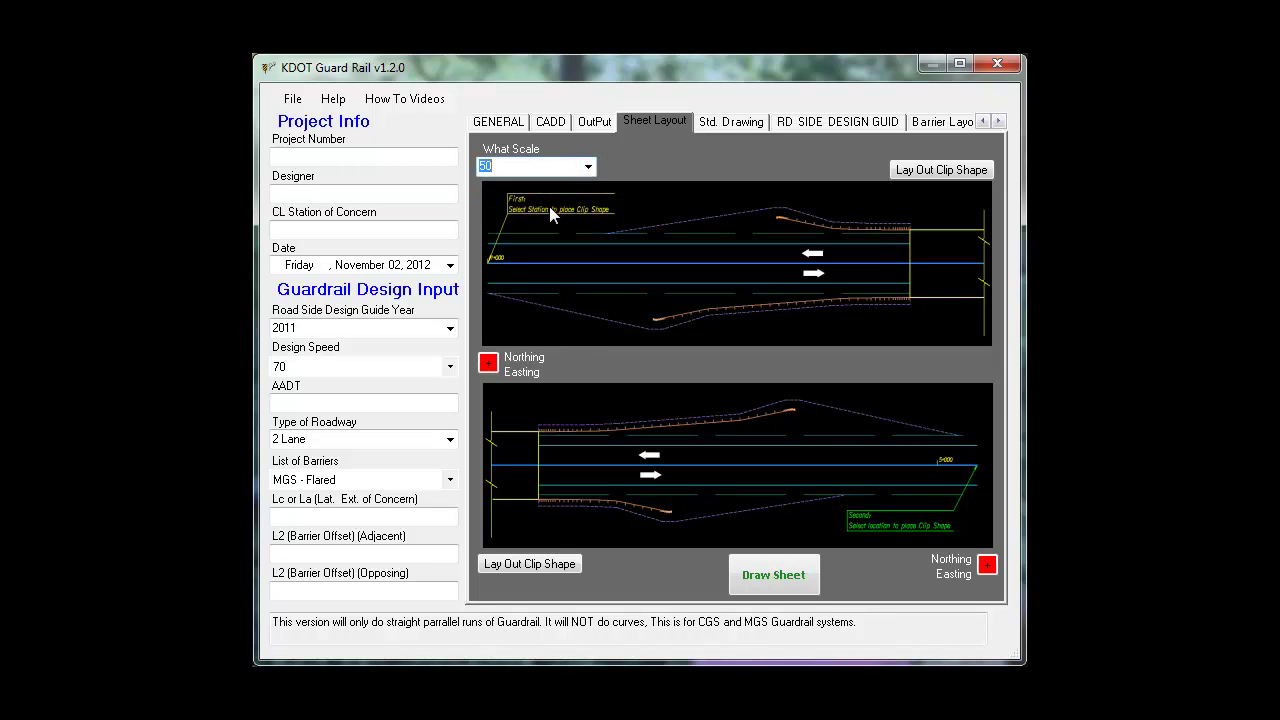
# Browse the Std. Drawings list with a wider Sheet_Title column, then show the shy line table.
pyautogui.click(722, 126)
pyautogui.moveTo(977, 206); pyautogui.dragTo(962, 212)
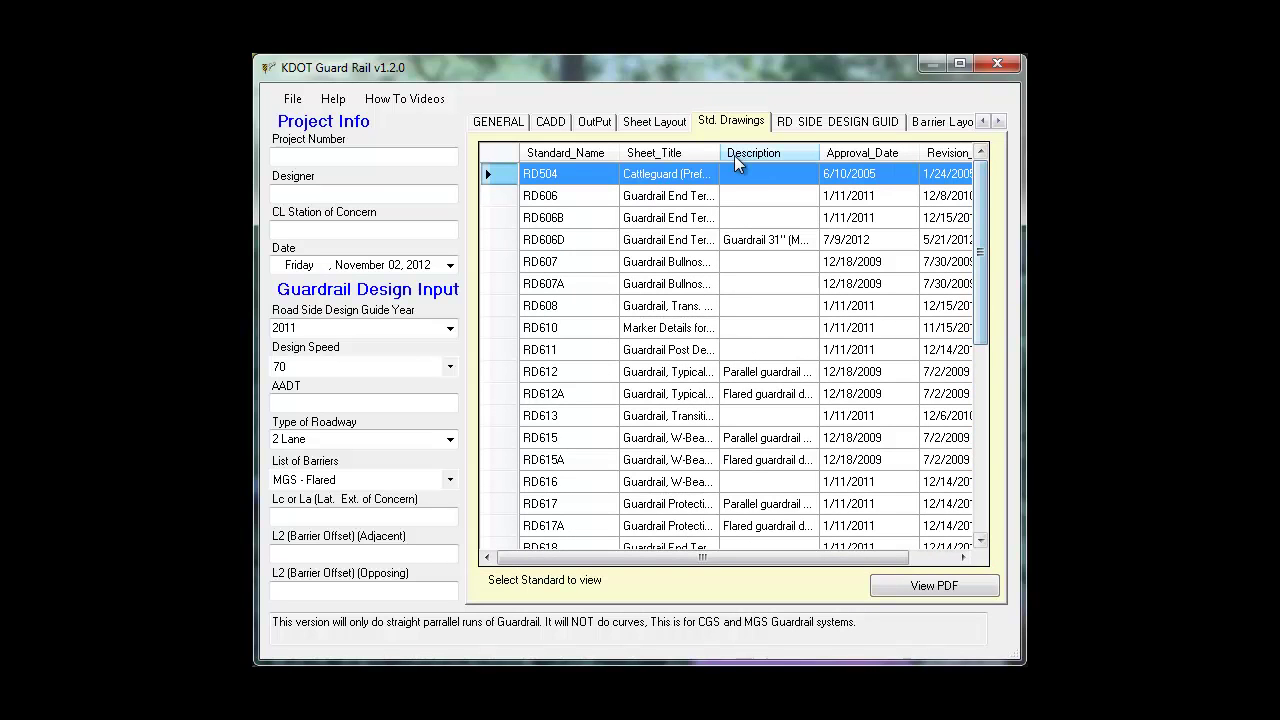
pyautogui.moveTo(819, 153); pyautogui.dragTo(806, 154)
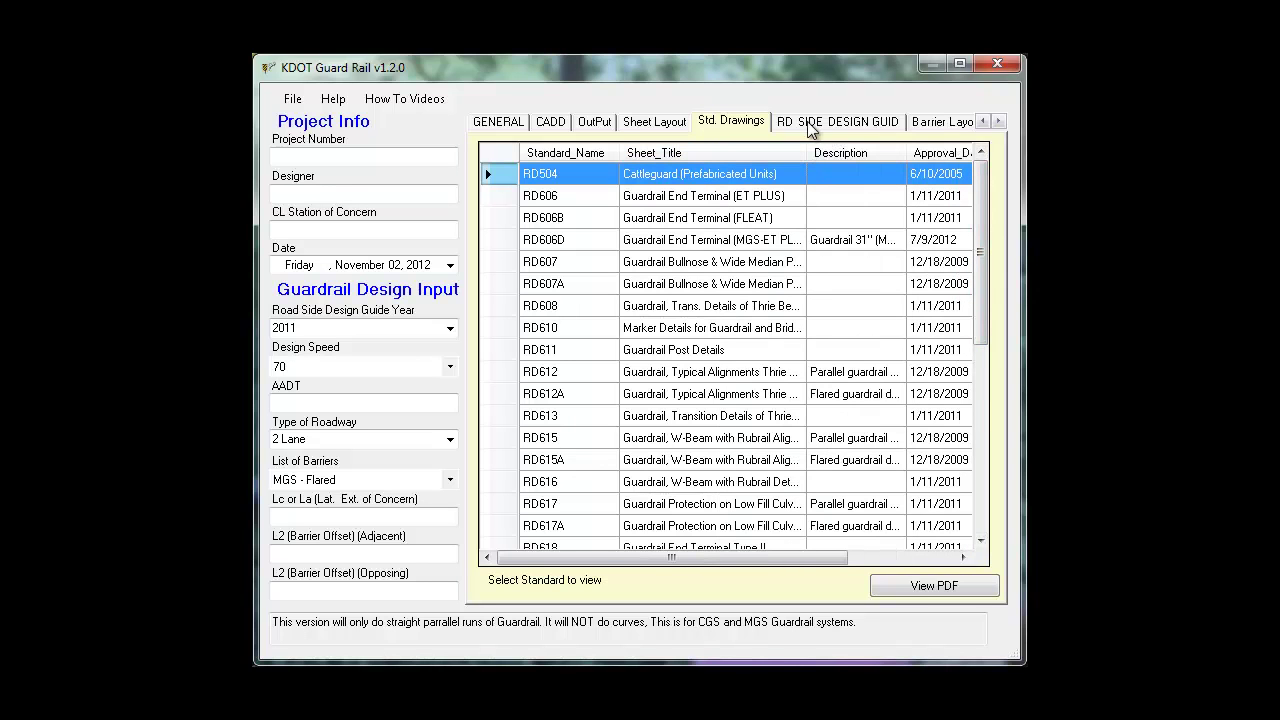
pyautogui.click(809, 121)
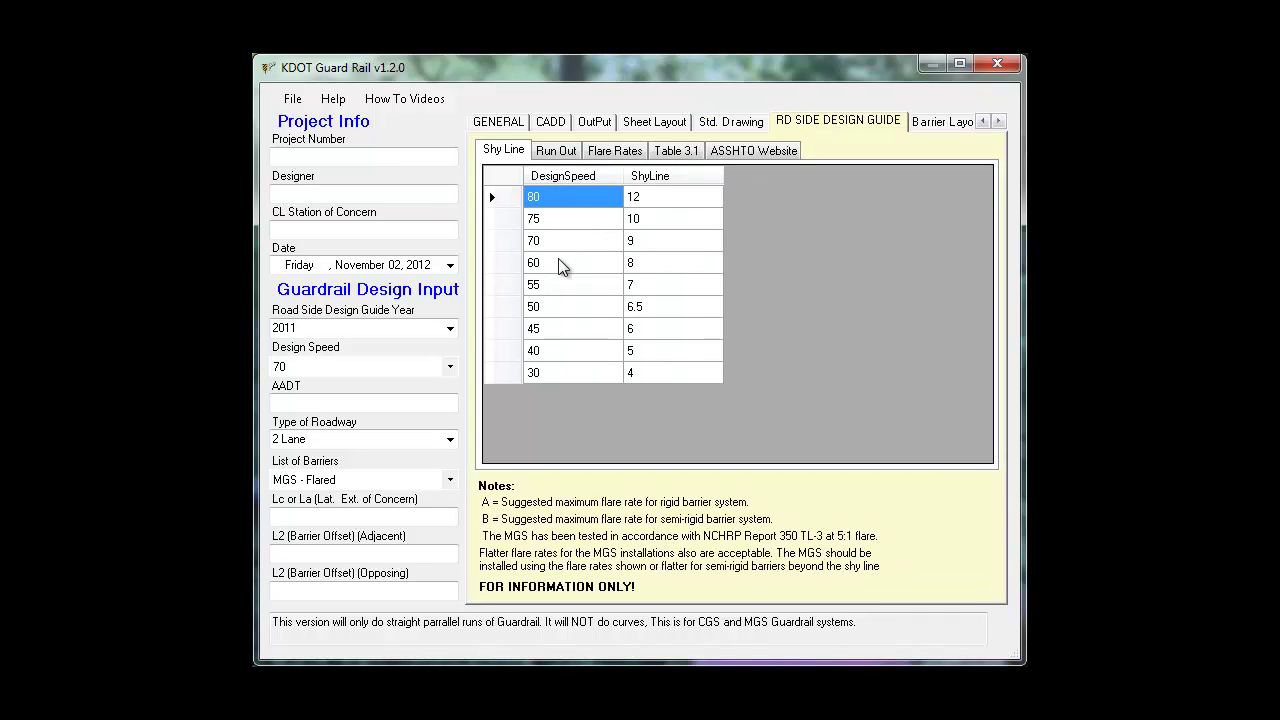
# Compare the Run Out lengths table under 2006 and 2011 design guide years.
pyautogui.click(566, 162)
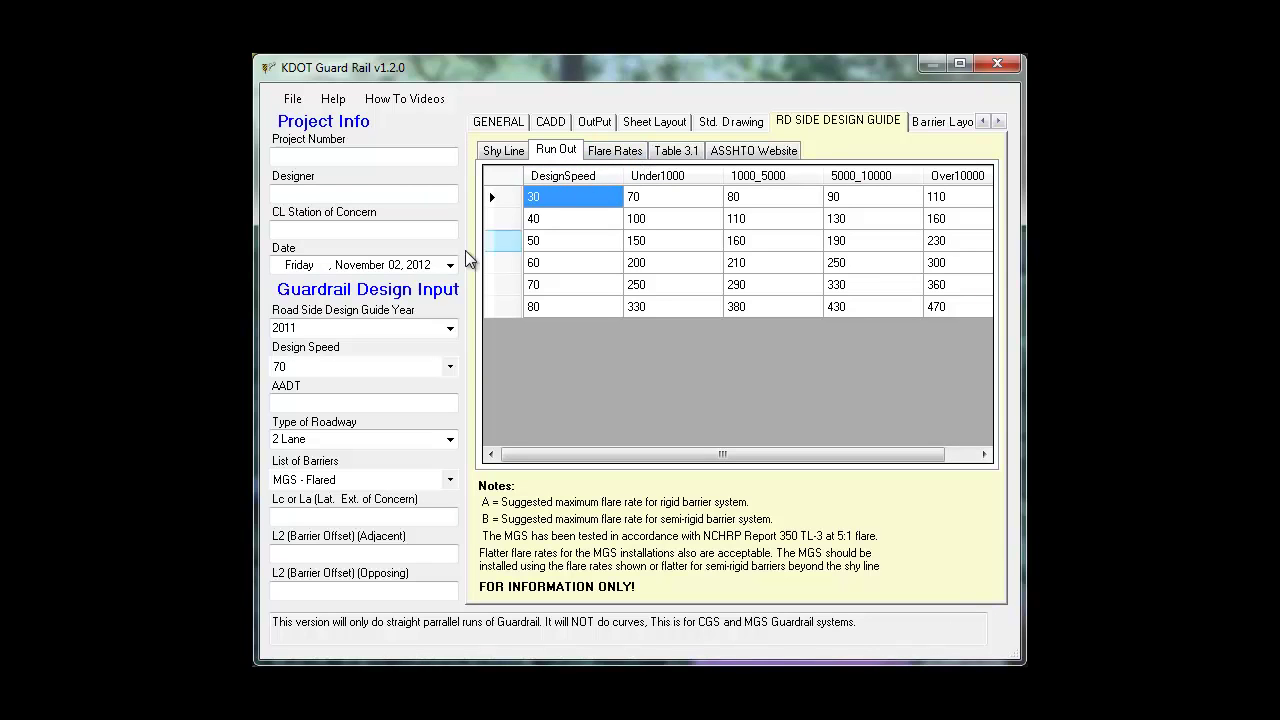
pyautogui.click(440, 330)
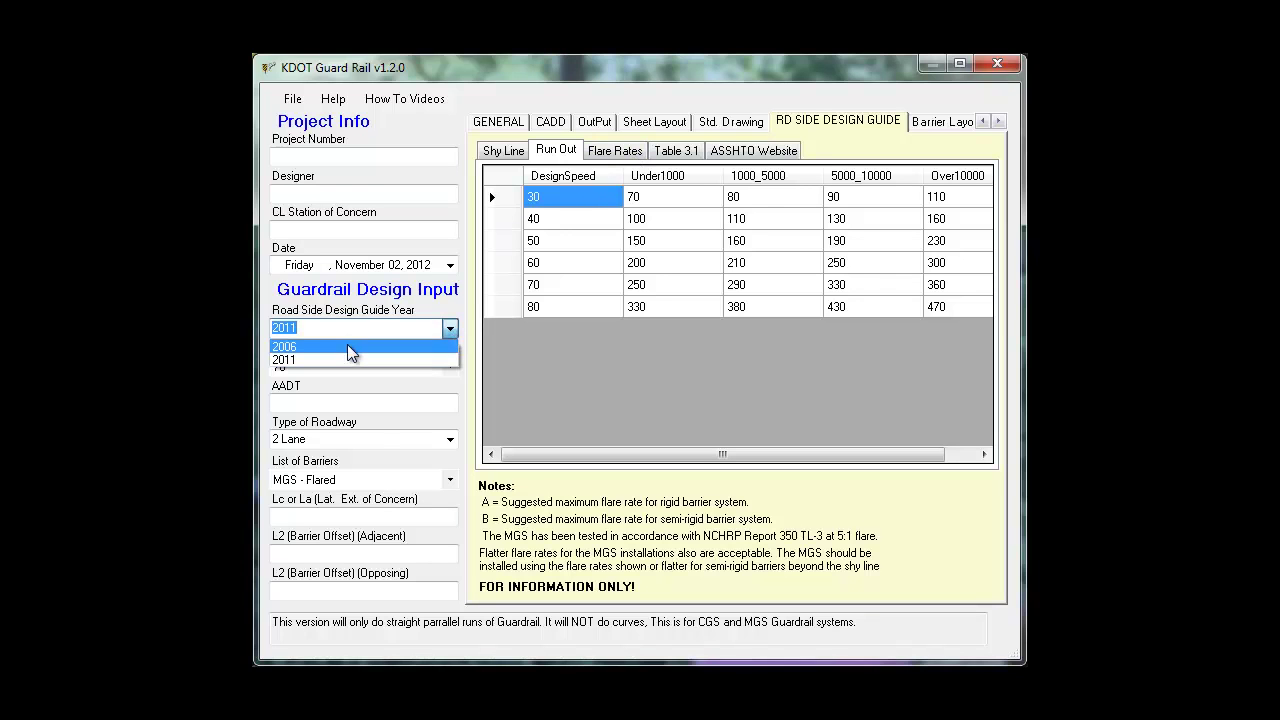
pyautogui.click(352, 347)
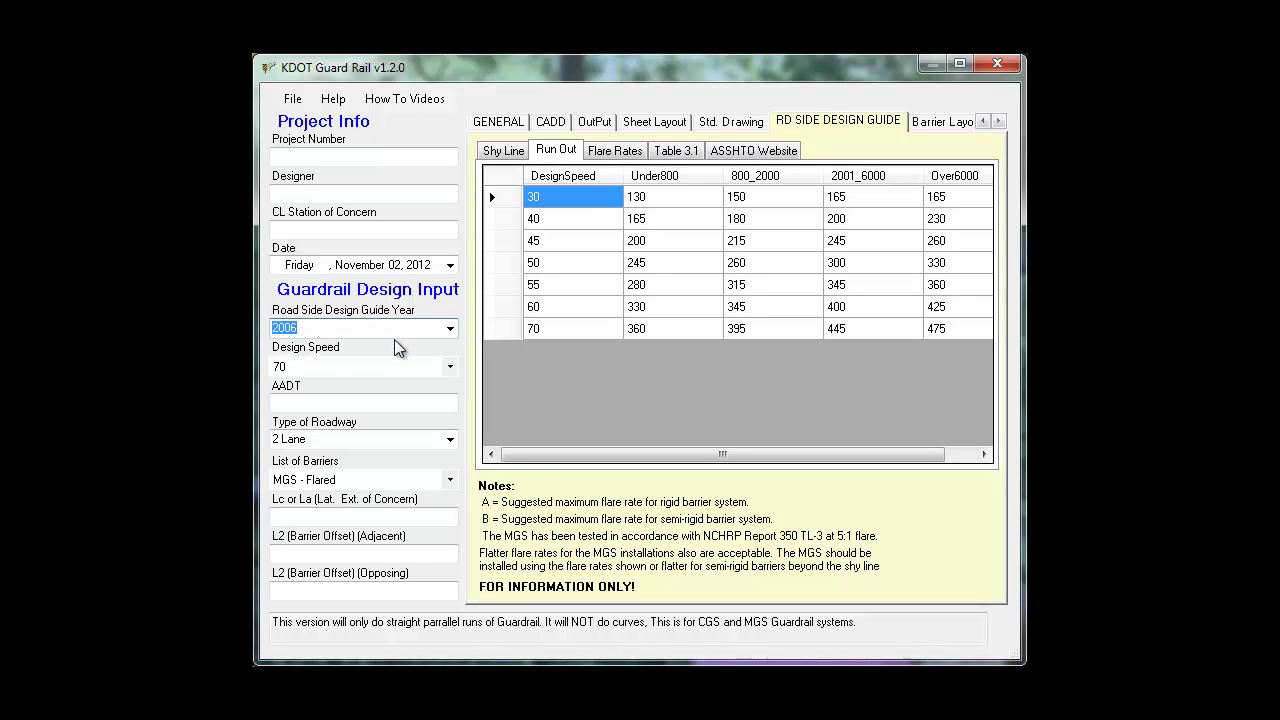
pyautogui.click(450, 328)
pyautogui.click(338, 361)
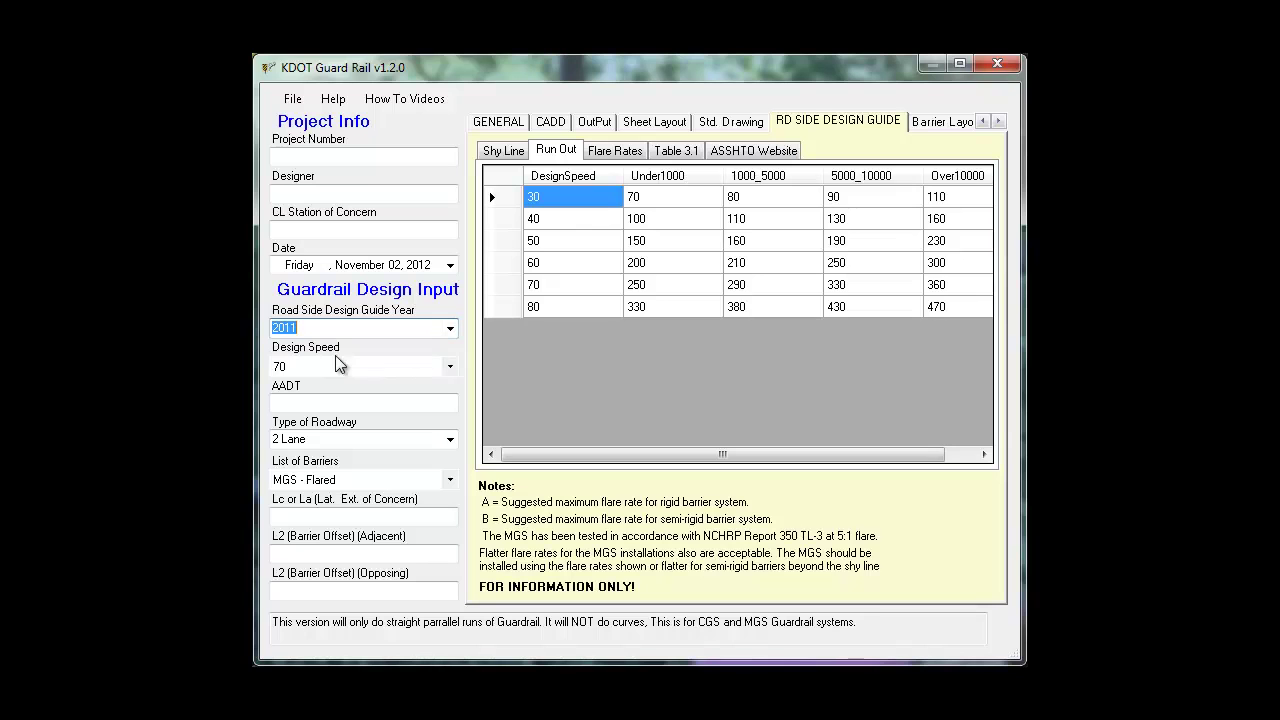
# Compare the Flare Rates table under 2006 and 2011, ending on 2011.
pyautogui.click(633, 158)
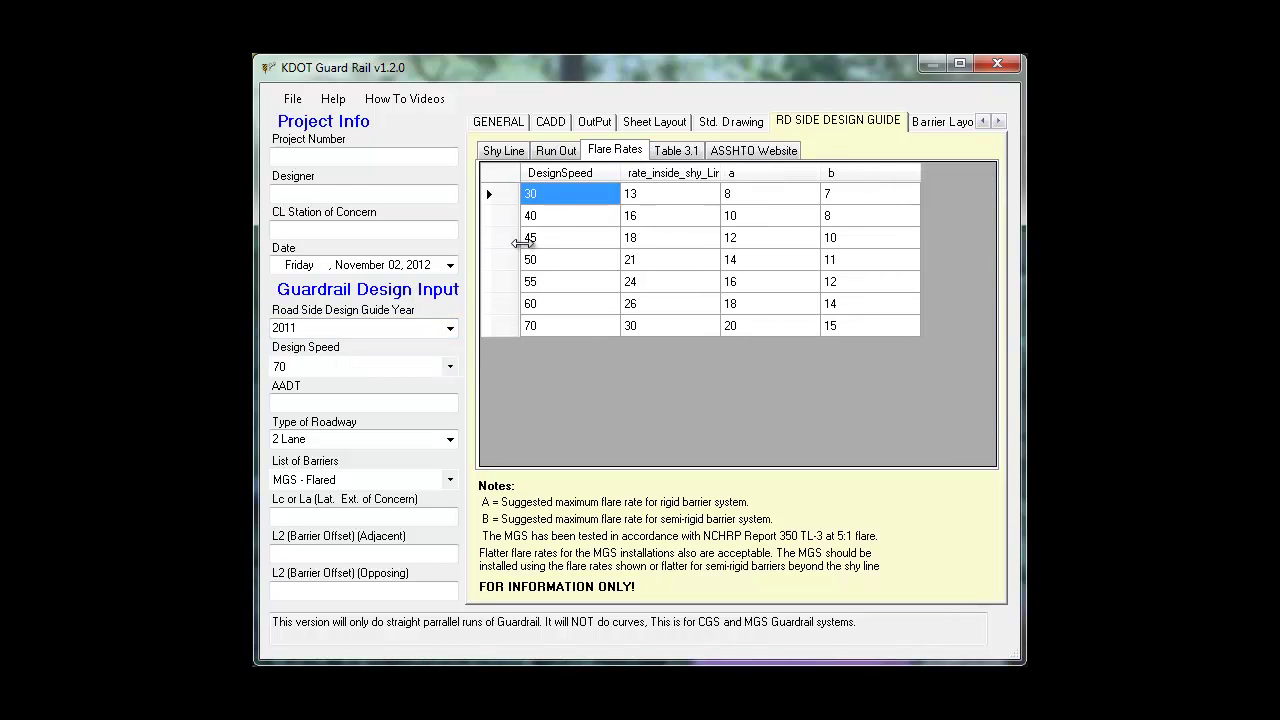
pyautogui.click(450, 328)
pyautogui.click(411, 350)
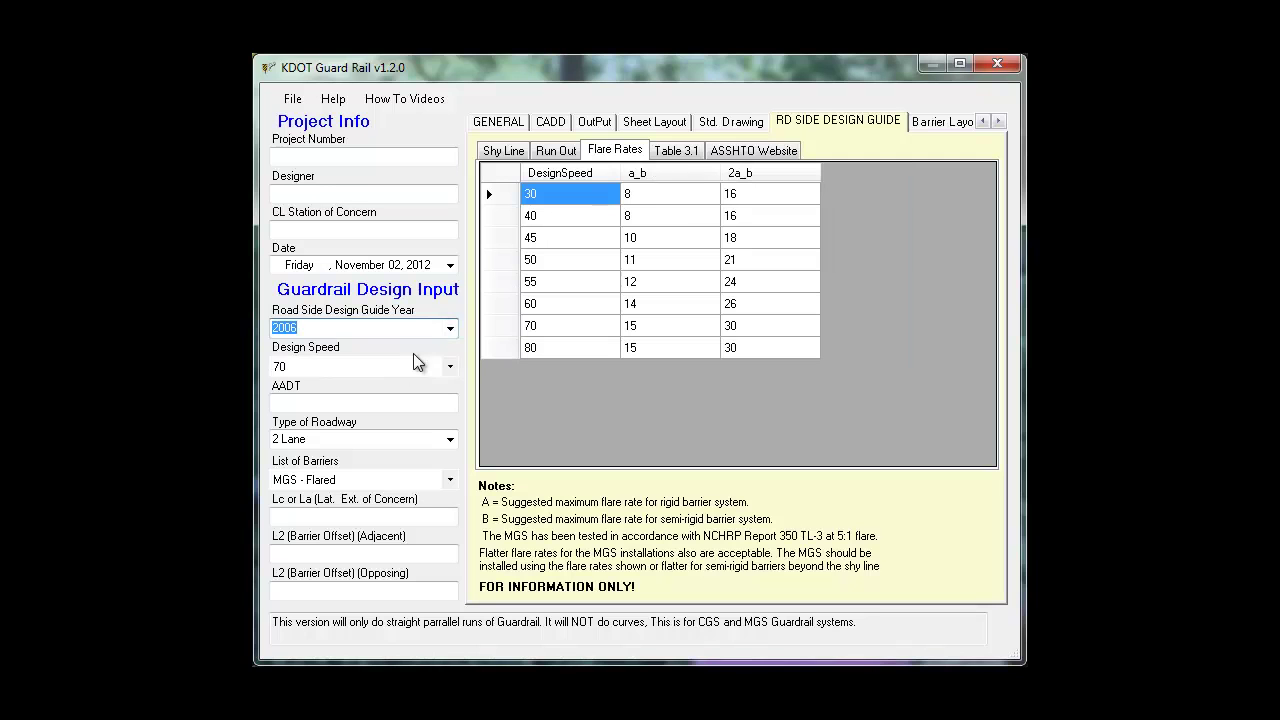
pyautogui.click(449, 328)
pyautogui.click(389, 361)
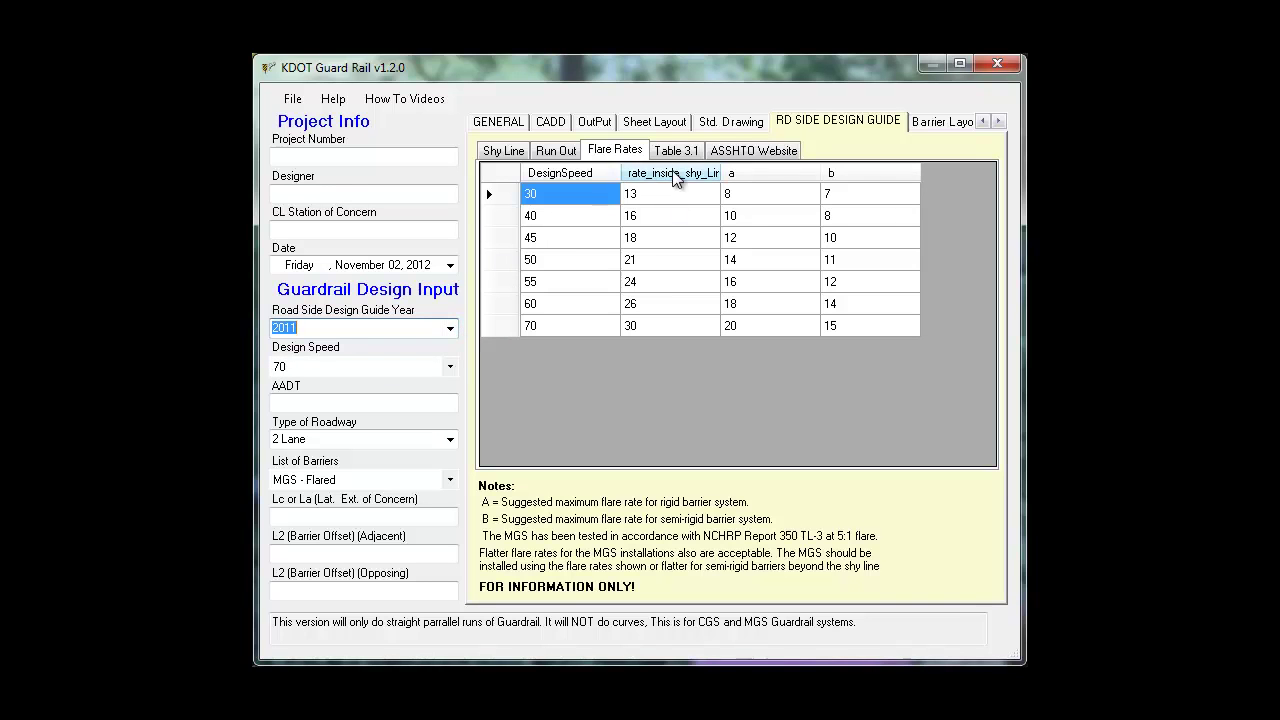
# View Table 3.1 slope-based values and the AASHTO roadside design guide website.
pyautogui.click(674, 154)
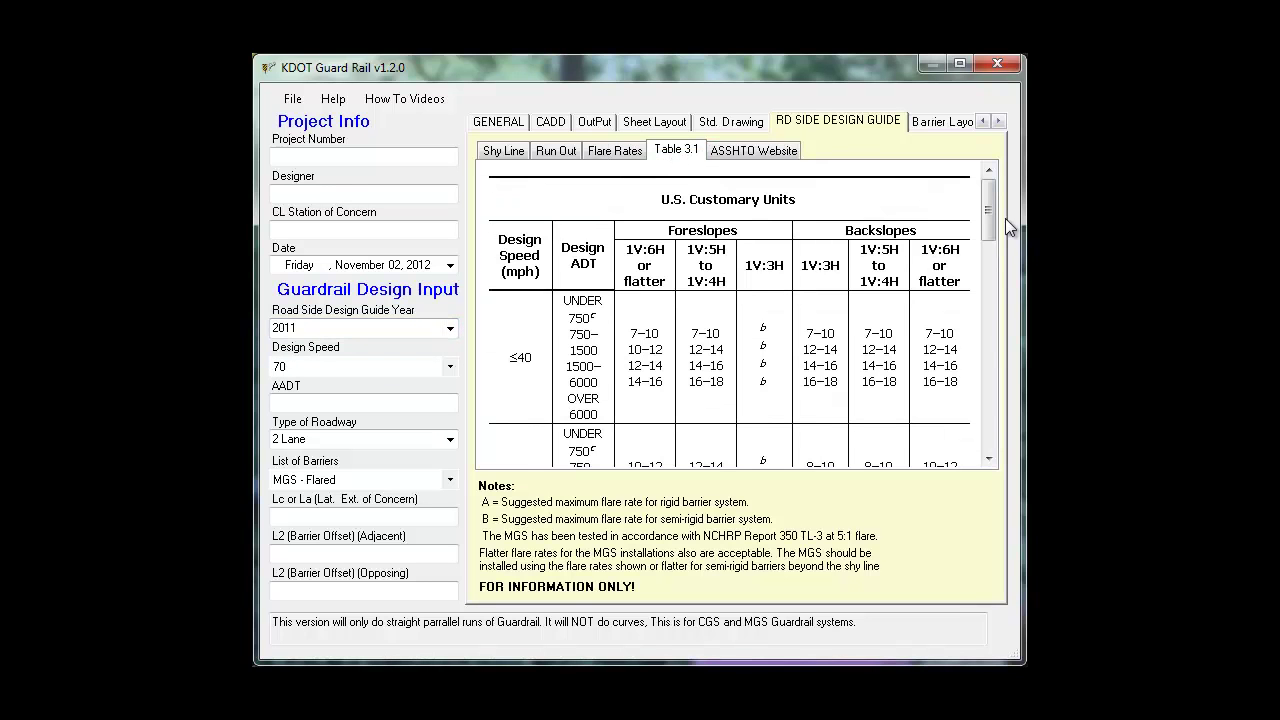
pyautogui.moveTo(991, 219)
pyautogui.mouseDown()
pyautogui.moveTo(991, 434)
pyautogui.moveTo(989, 195)
pyautogui.mouseUp()
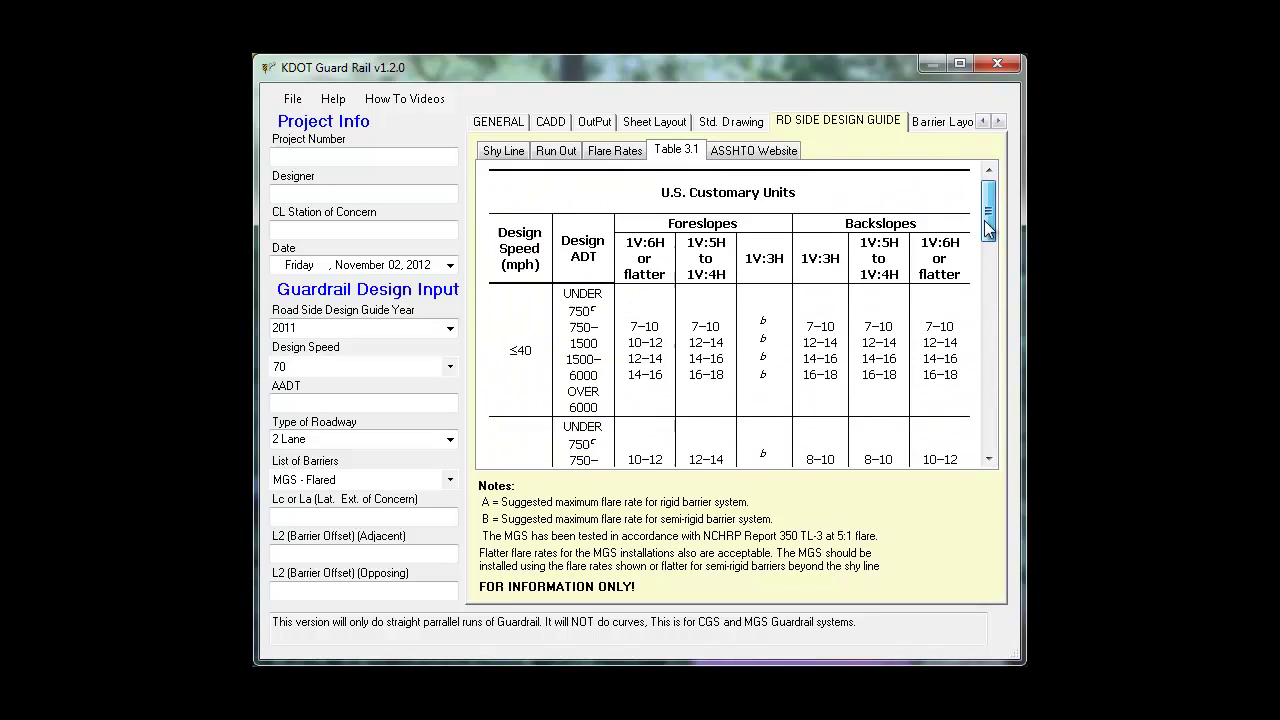
pyautogui.click(783, 151)
pyautogui.moveTo(986, 235)
pyautogui.mouseDown()
pyautogui.moveTo(989, 375)
pyautogui.moveTo(999, 187)
pyautogui.mouseUp()
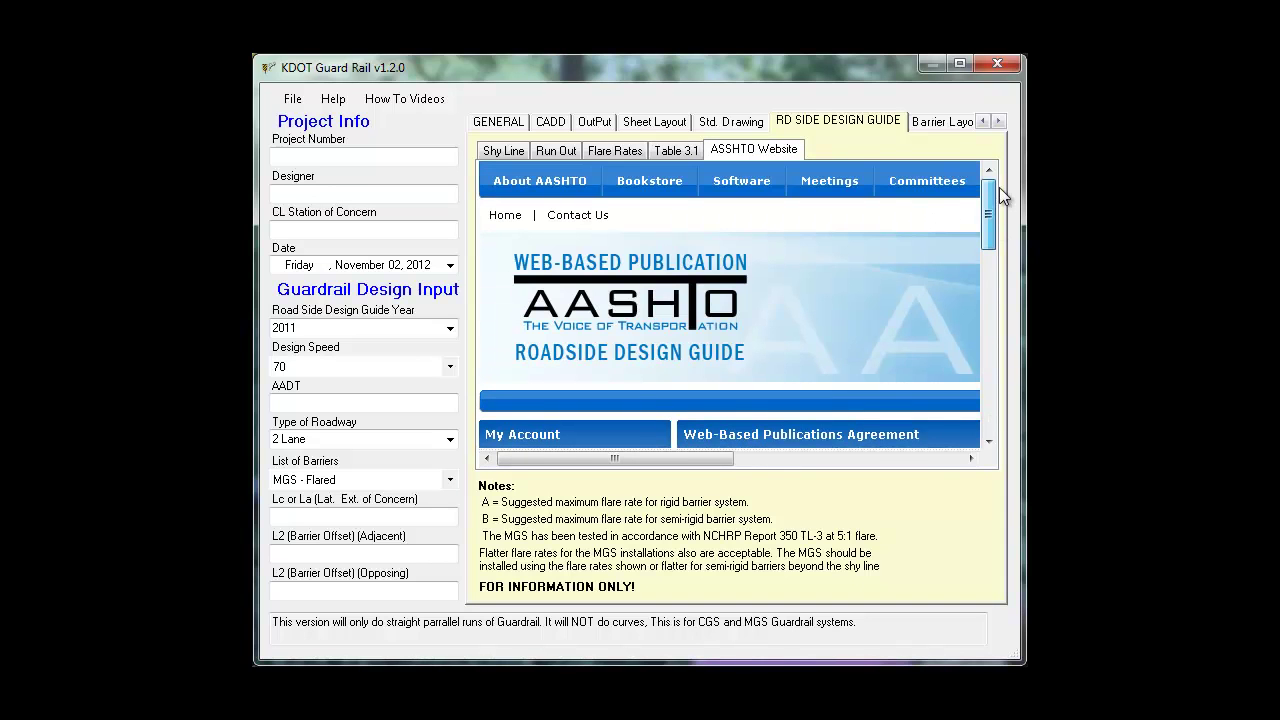
# View the Adjacent and Opposing barrier layout diagrams, then the KDOT Guidelines & Policies page.
pyautogui.click(947, 124)
pyautogui.click(498, 156)
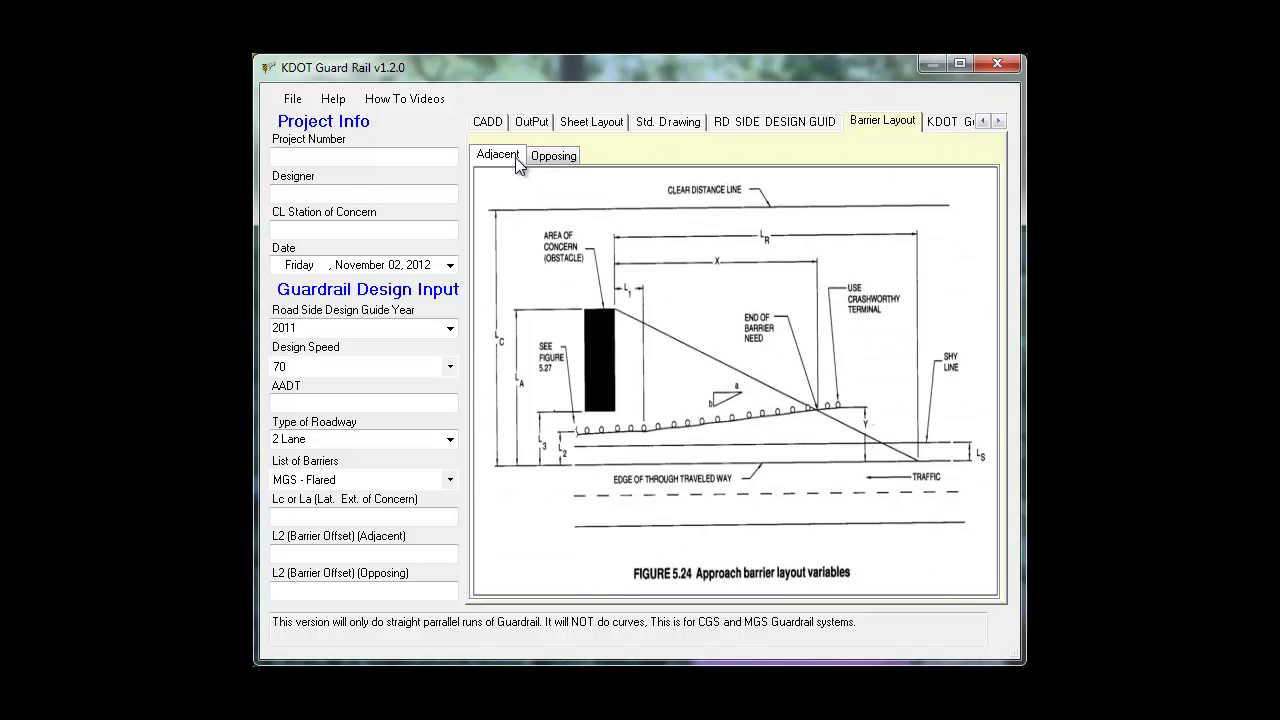
pyautogui.click(540, 159)
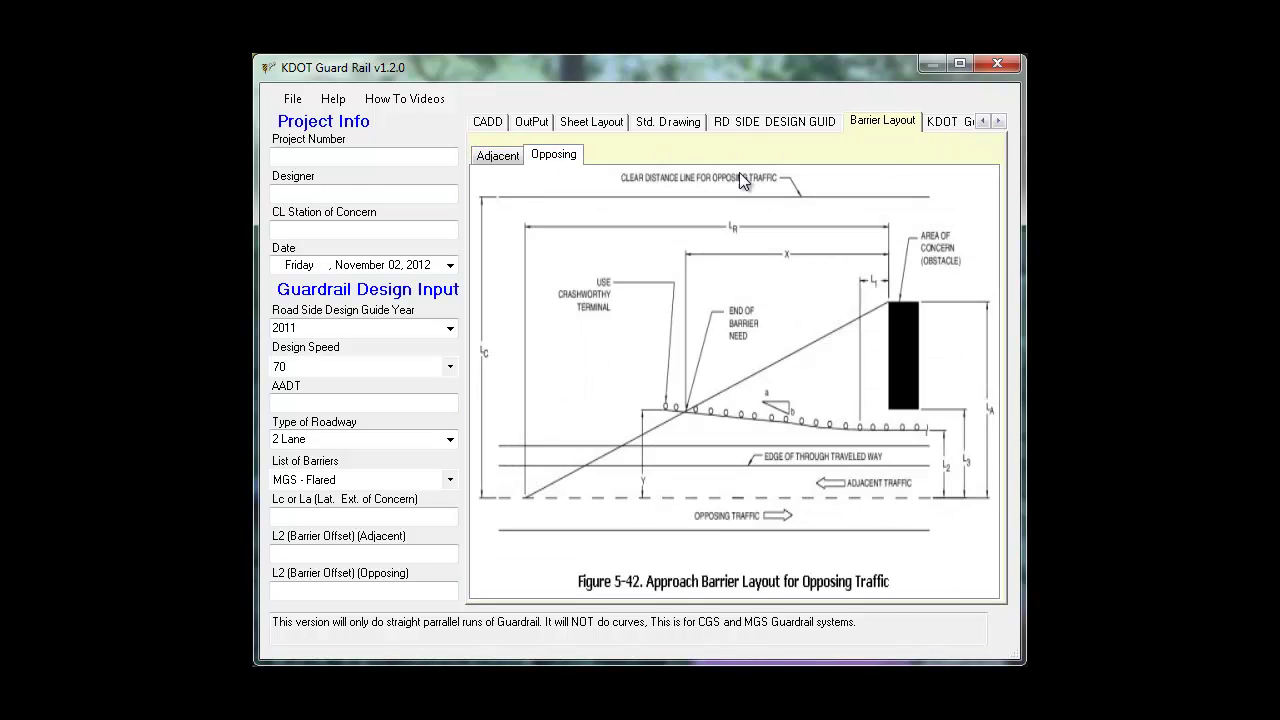
pyautogui.click(1001, 123)
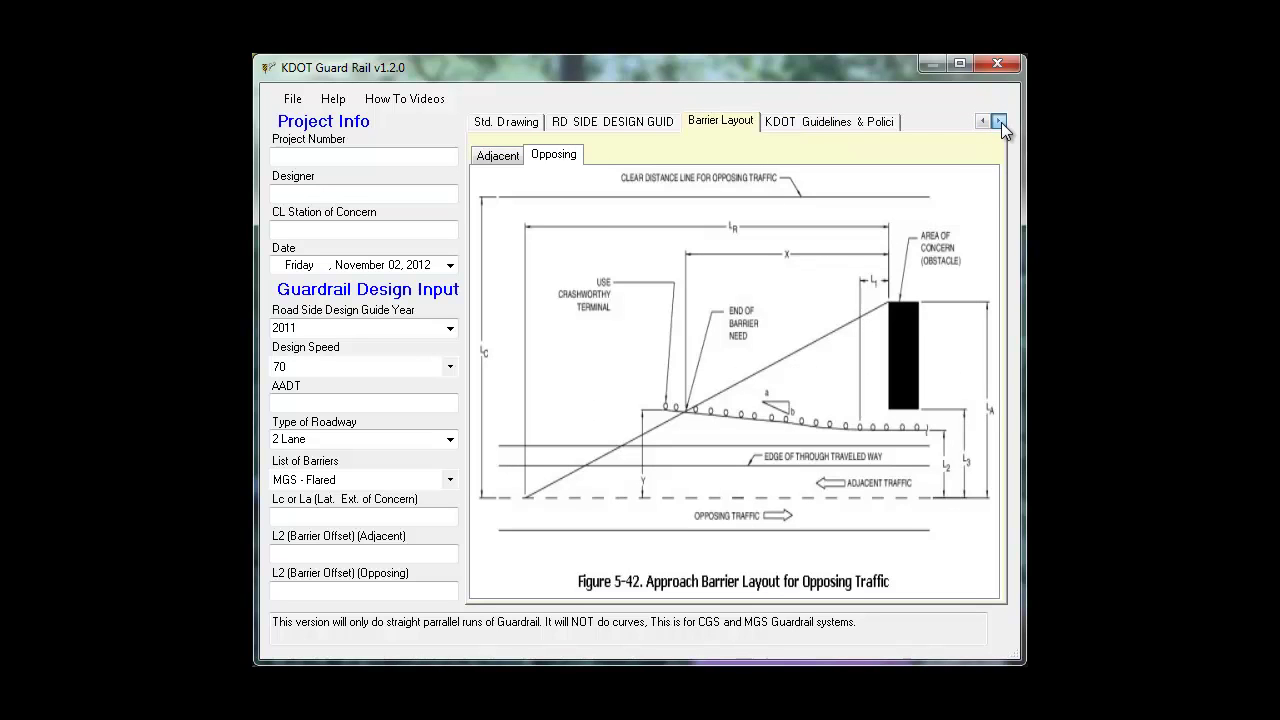
pyautogui.click(871, 123)
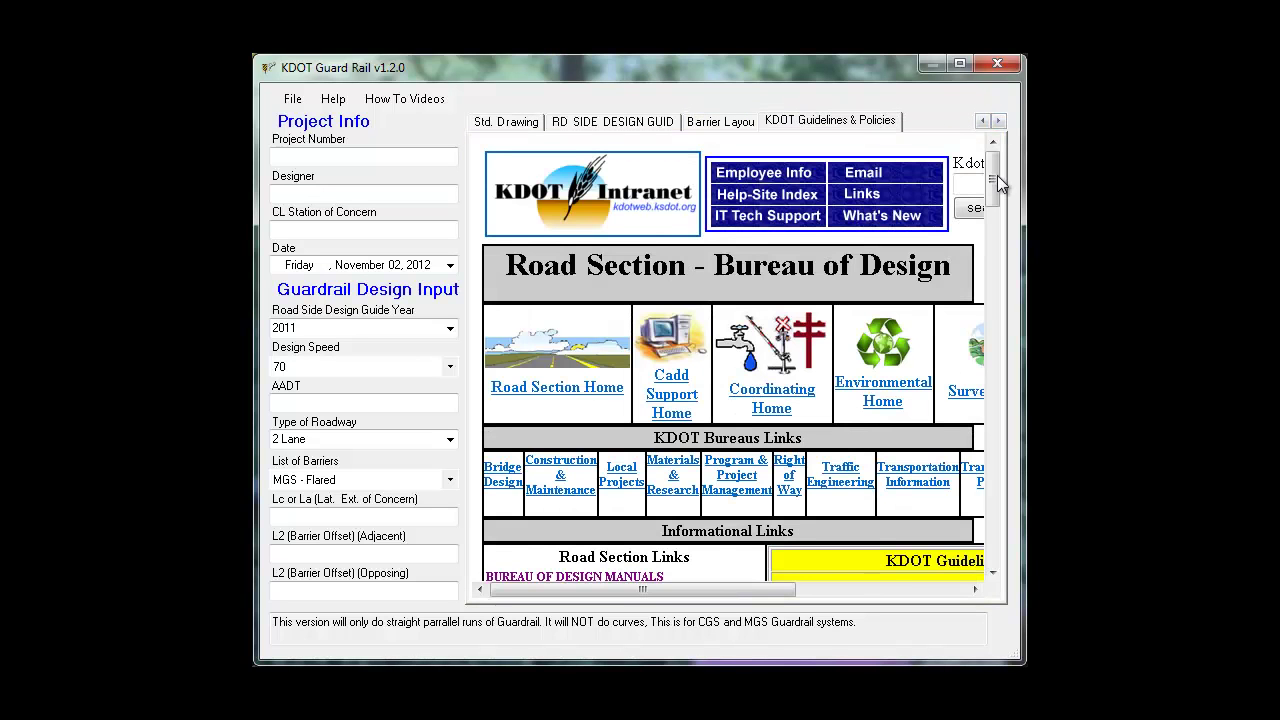
# Scroll the Guidelines & Policies page down to the Road Section links and KDOT policy list.
pyautogui.moveTo(991, 178)
pyautogui.mouseDown()
pyautogui.moveTo(991, 302)
pyautogui.moveTo(990, 157)
pyautogui.mouseUp()
pyautogui.scroll(-2, 930, 420)
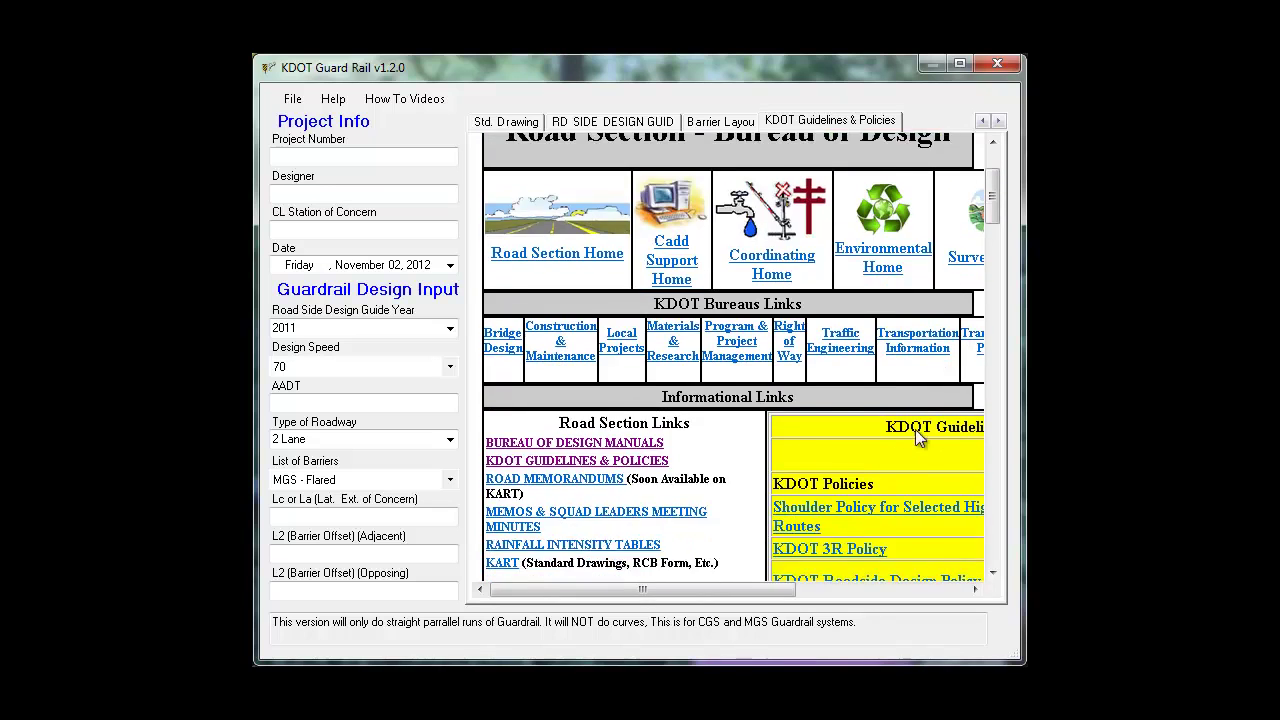
pyautogui.scroll(-1, 800, 470)
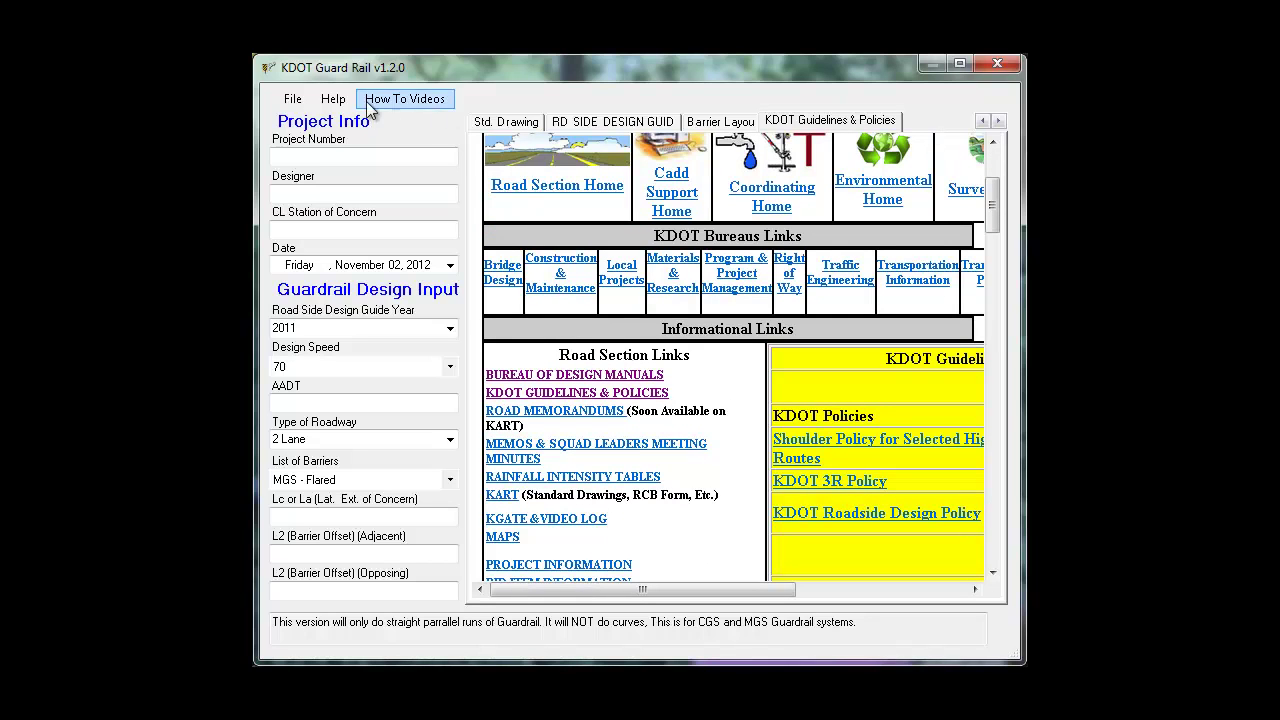
pyautogui.click(333, 98)
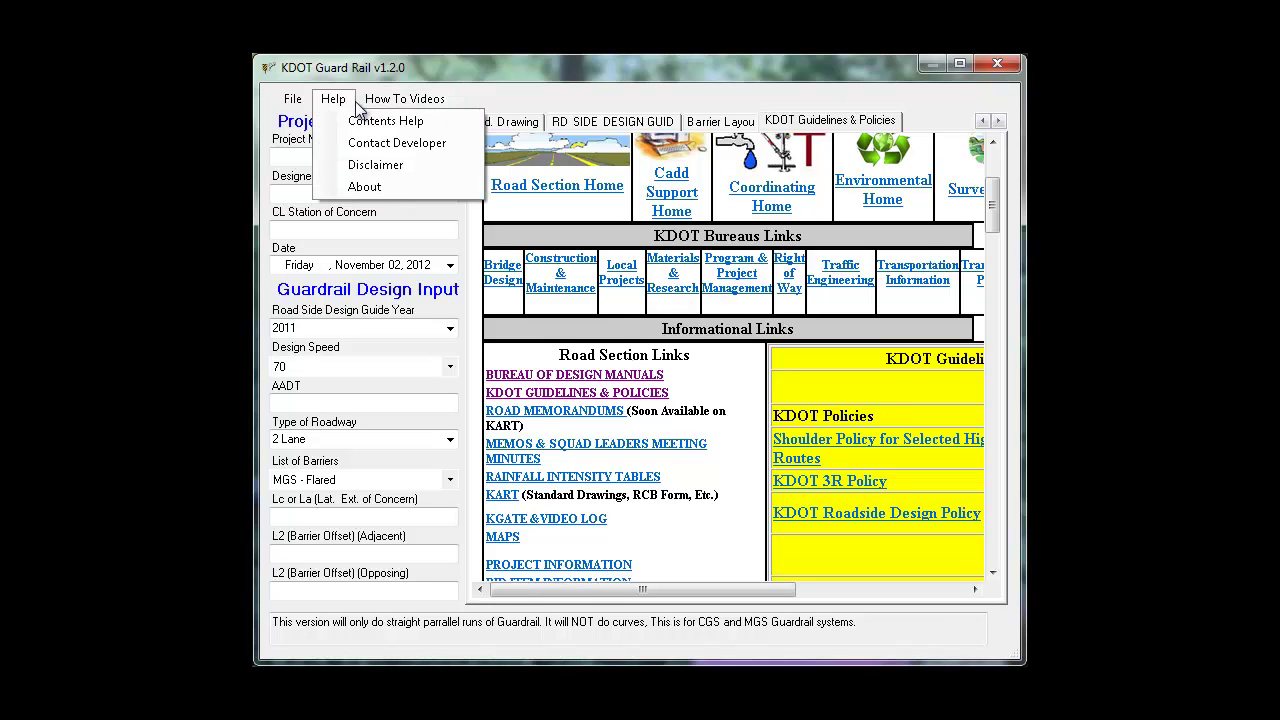
# Close the help menu and bring up the Open Saved File list of saved projects.
pyautogui.click(404, 98)
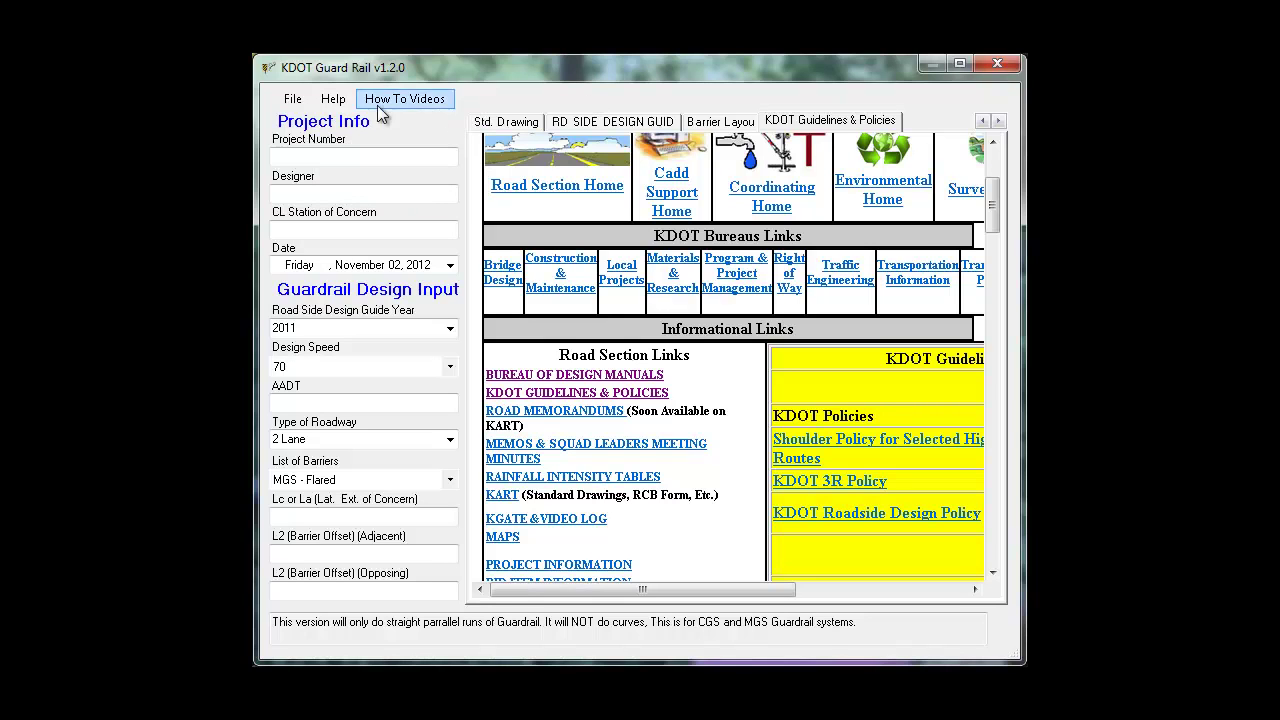
pyautogui.click(291, 100)
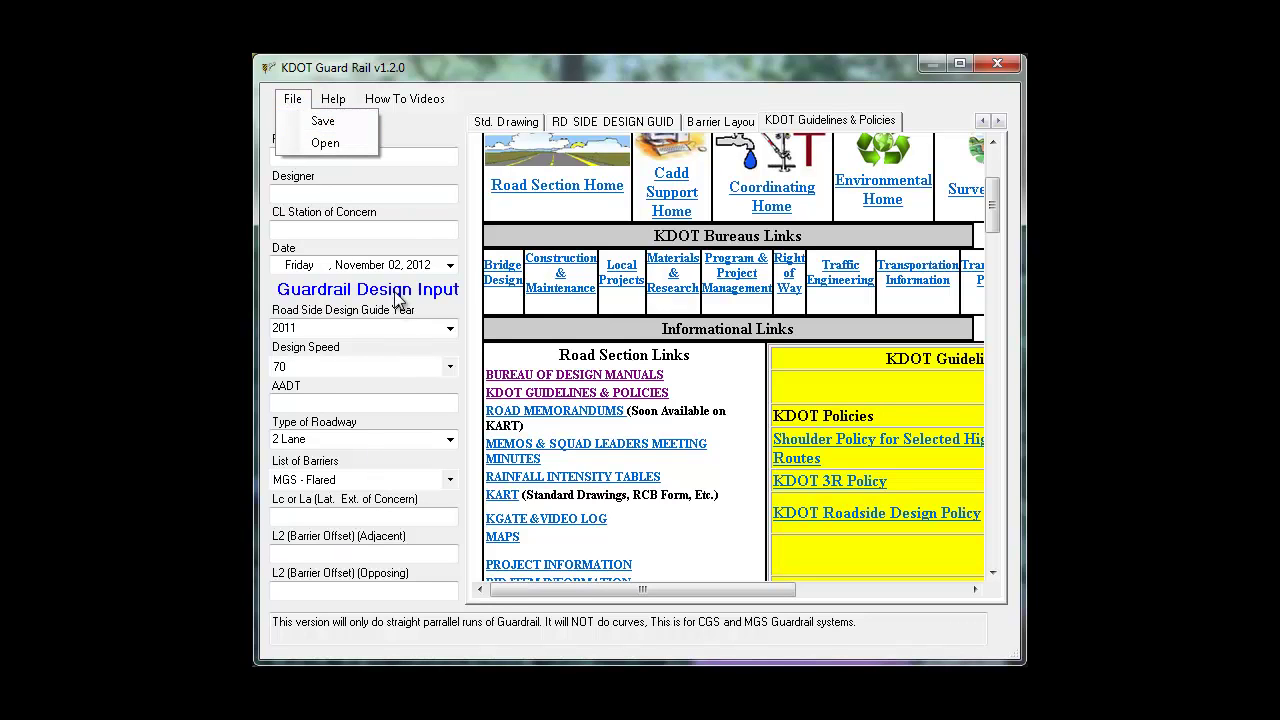
pyautogui.click(339, 144)
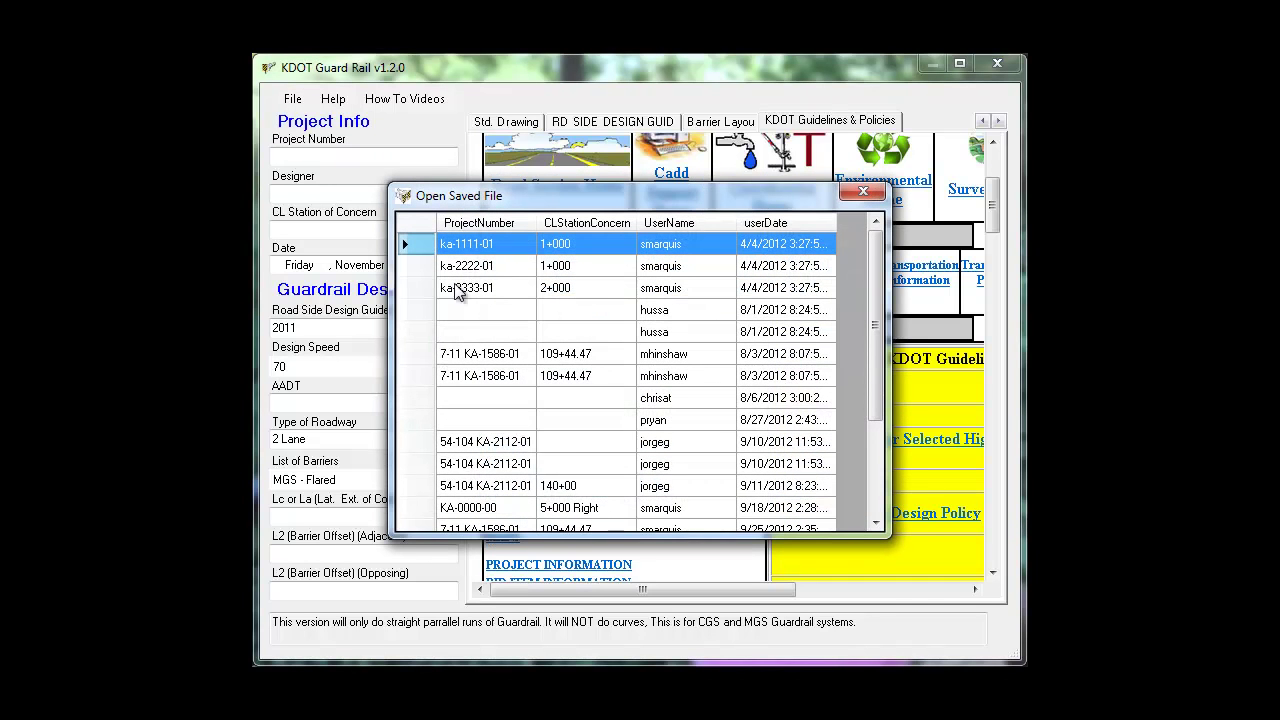